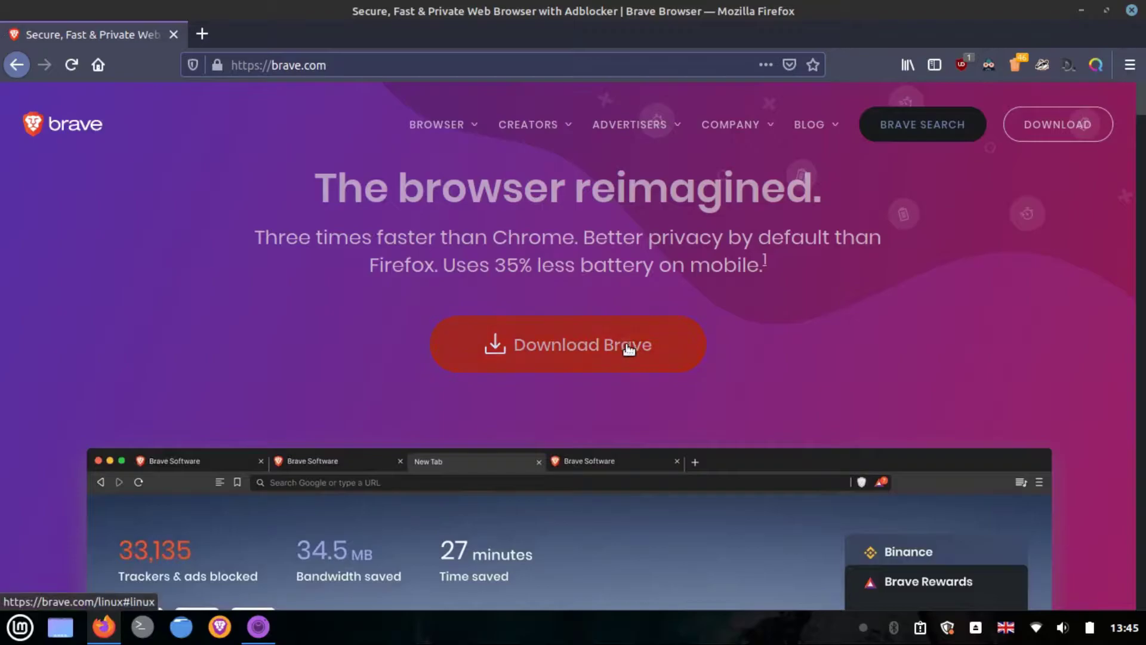
# Open Brave's Linux installation page and look through the Release Channel installation instructions.
pyautogui.click(629, 350)
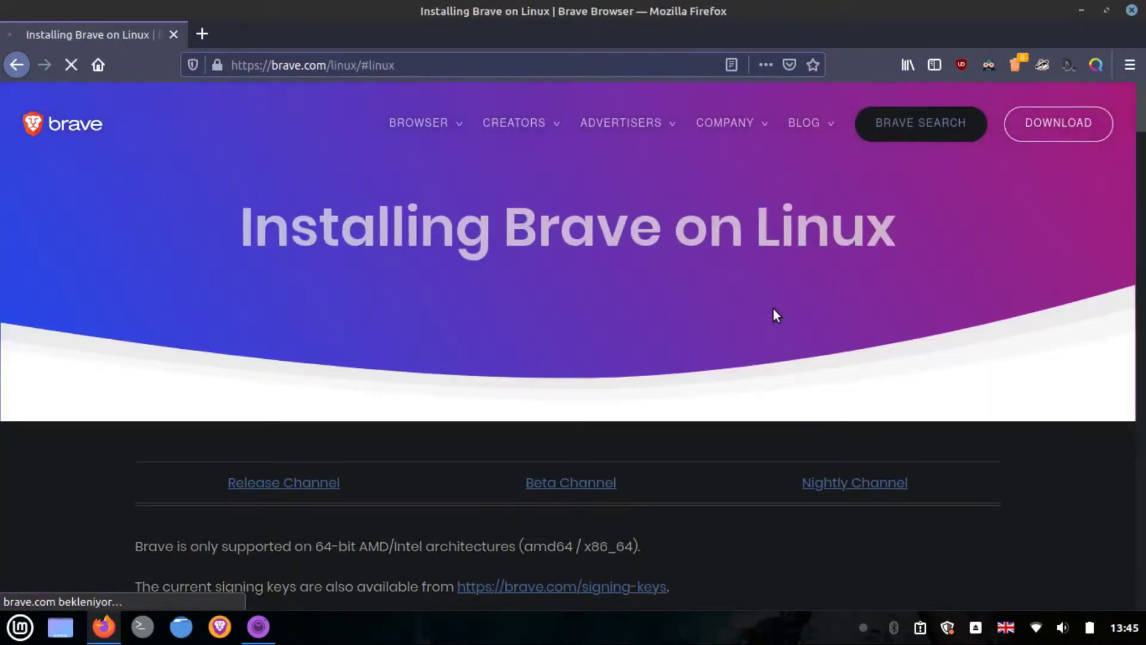
pyautogui.scroll(-4, 685, 345)
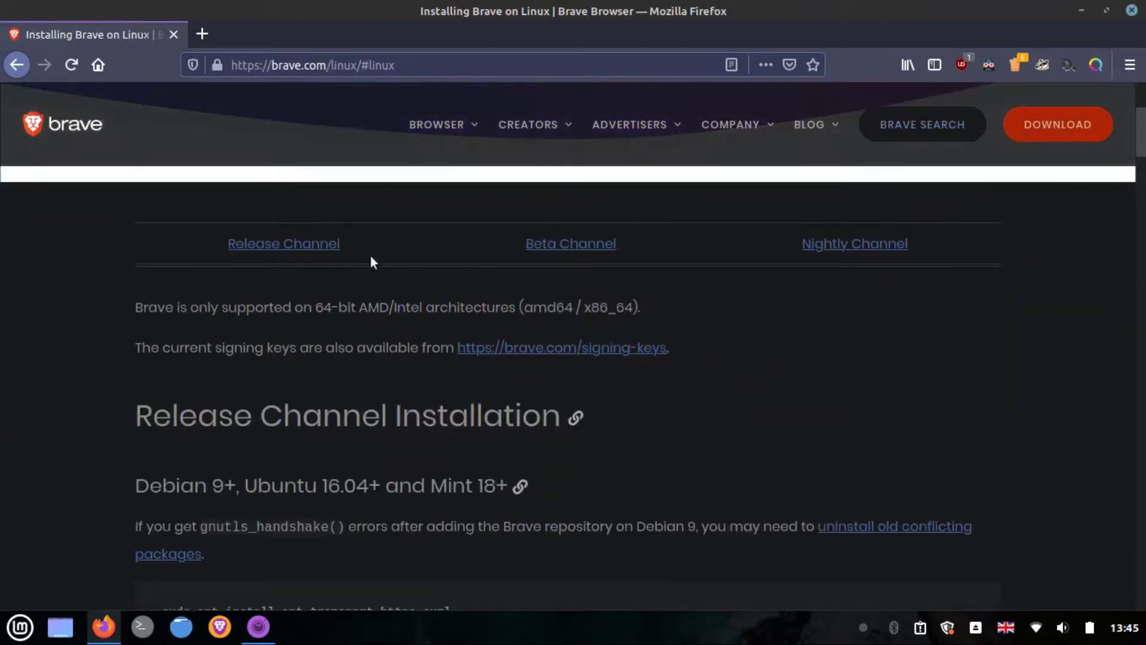
pyautogui.click(331, 243)
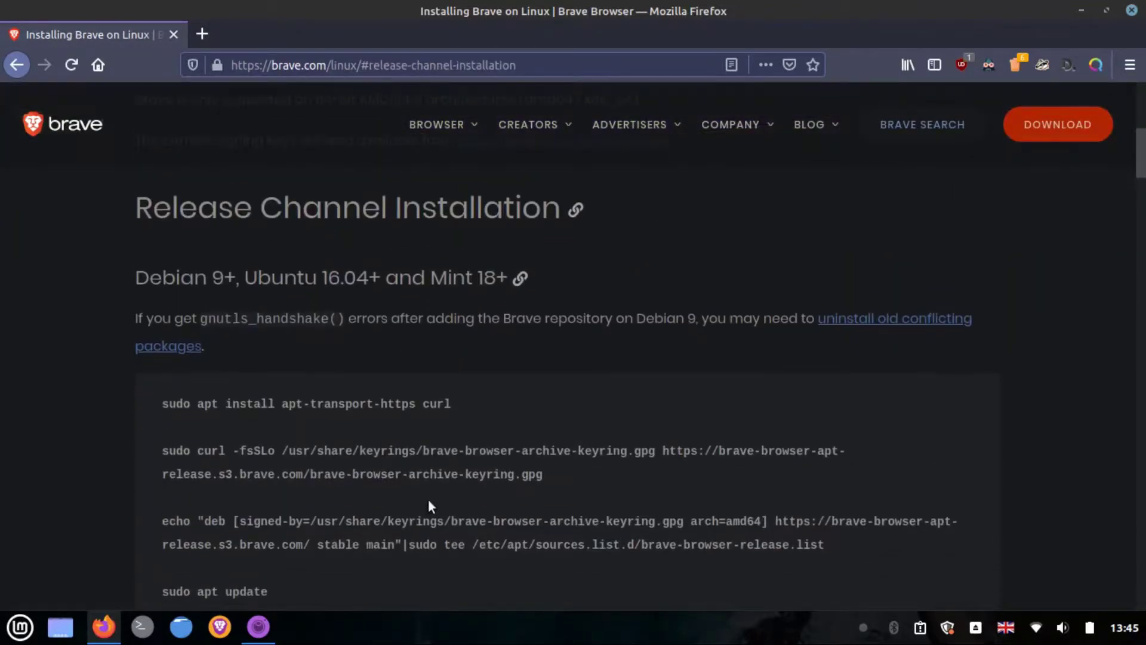
pyautogui.scroll(-5, 381, 395)
pyautogui.scroll(9, 381, 395)
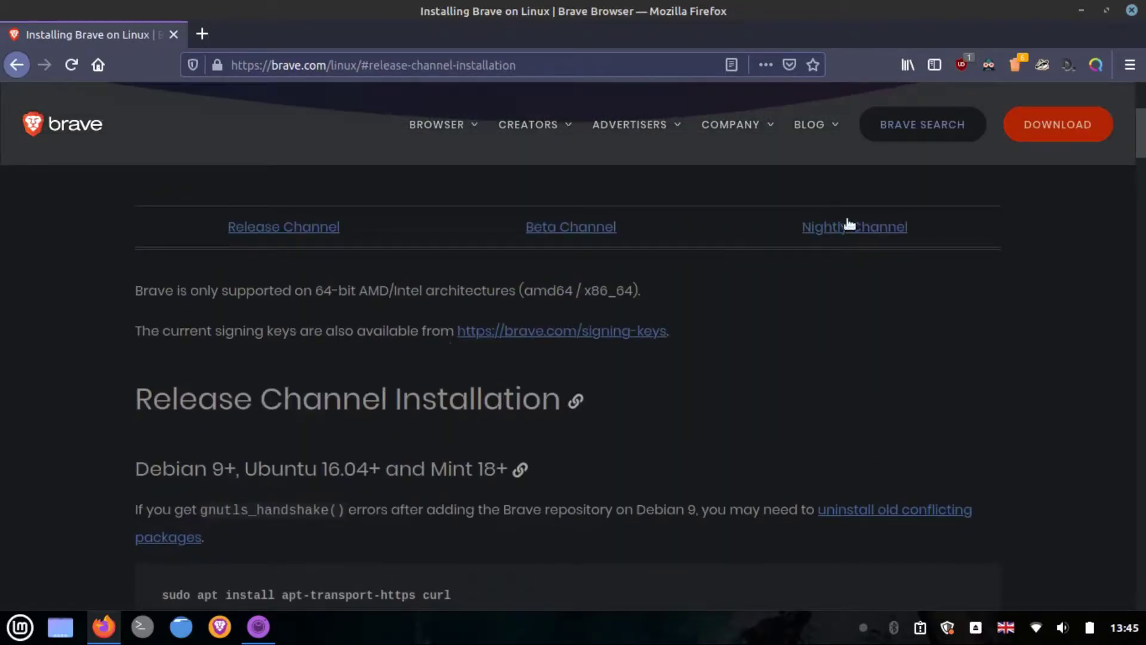
# Go to the Nightly Channel installation instructions and highlight the heading for Debian 9+, Ubuntu 16.04+ and Mint 18+.
pyautogui.click(851, 226)
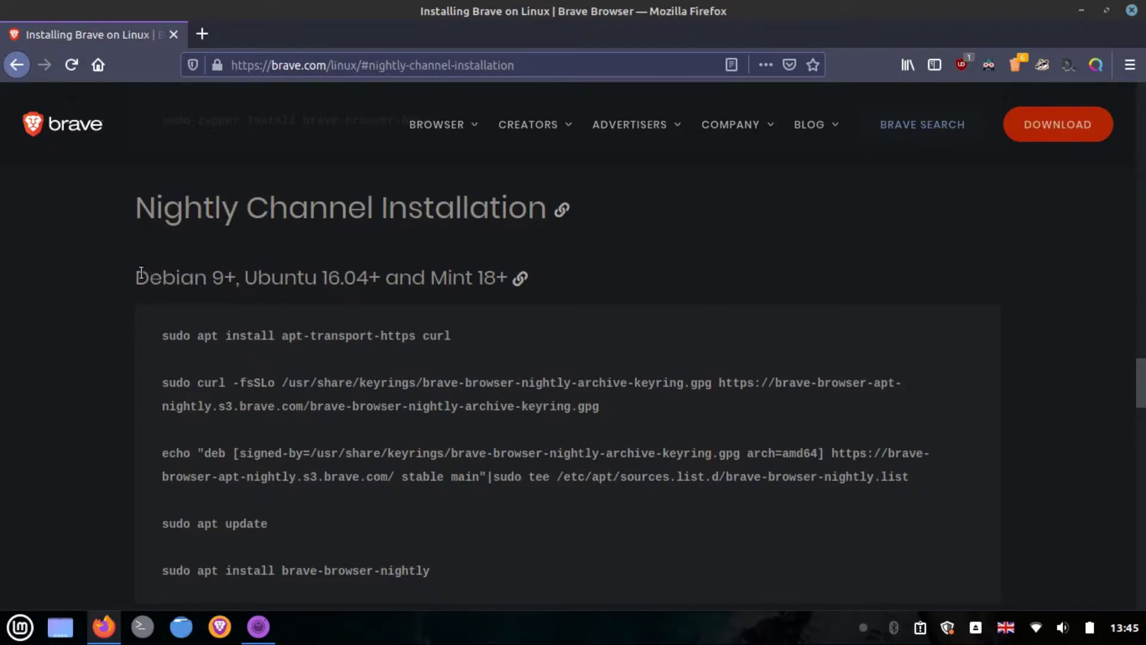
pyautogui.moveTo(135, 278); pyautogui.dragTo(545, 307)
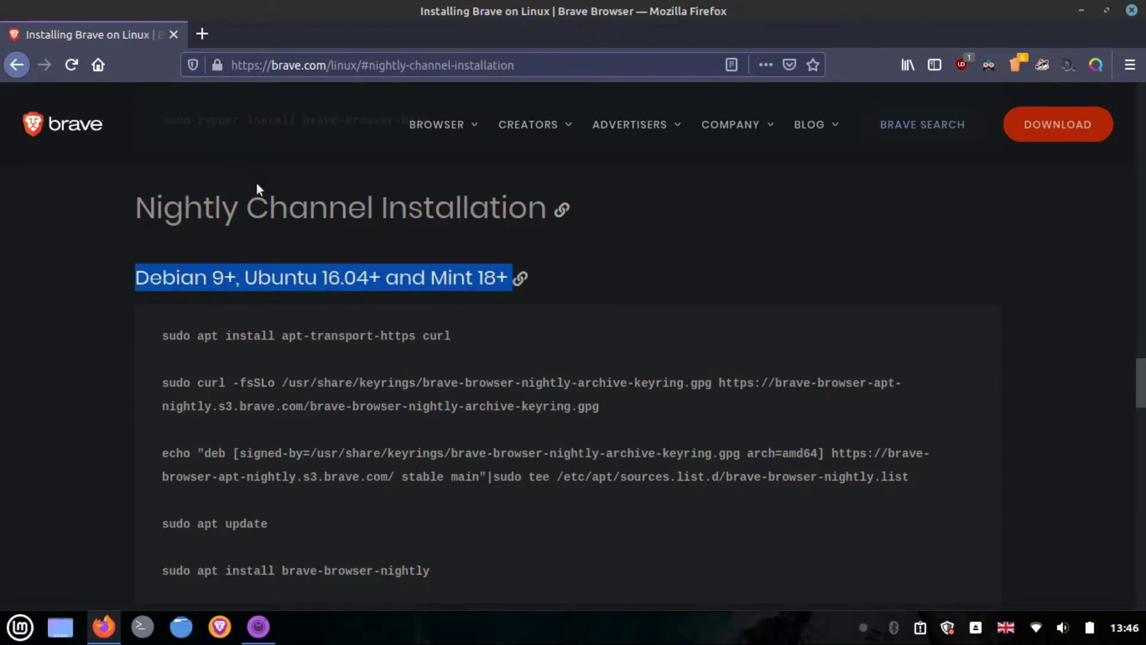
pyautogui.click(282, 244)
# Copy the Nightly Channel command "sudo apt install apt-transport-https curl" and paste it into a new terminal window.
pyautogui.doubleClick(216, 336)
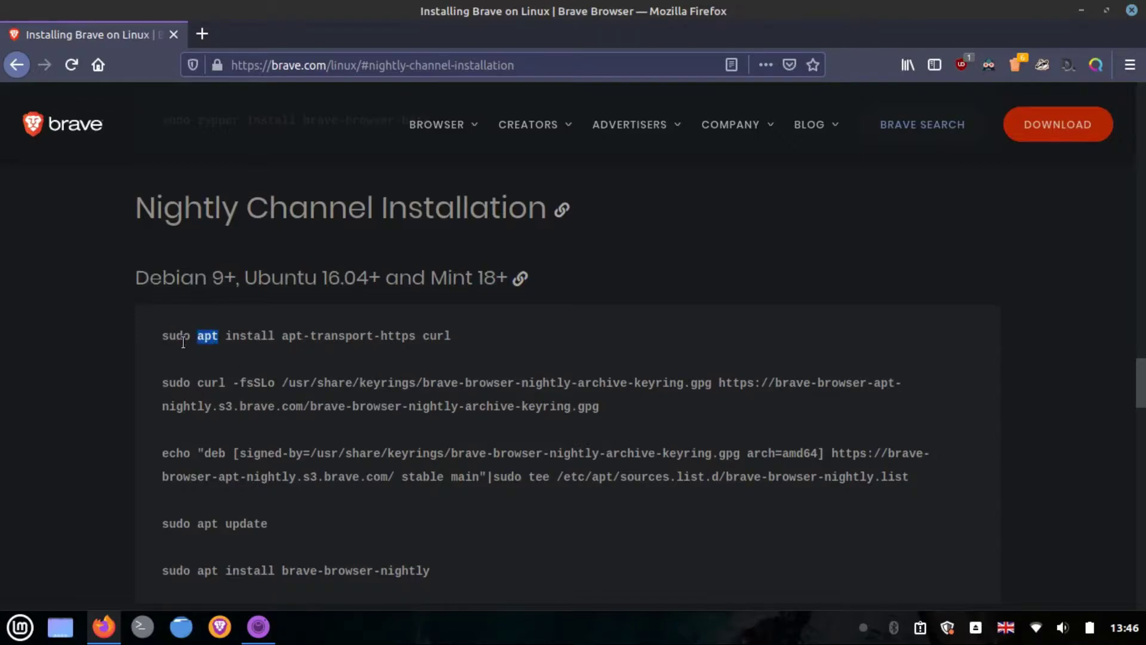
pyautogui.tripleClick(193, 334)
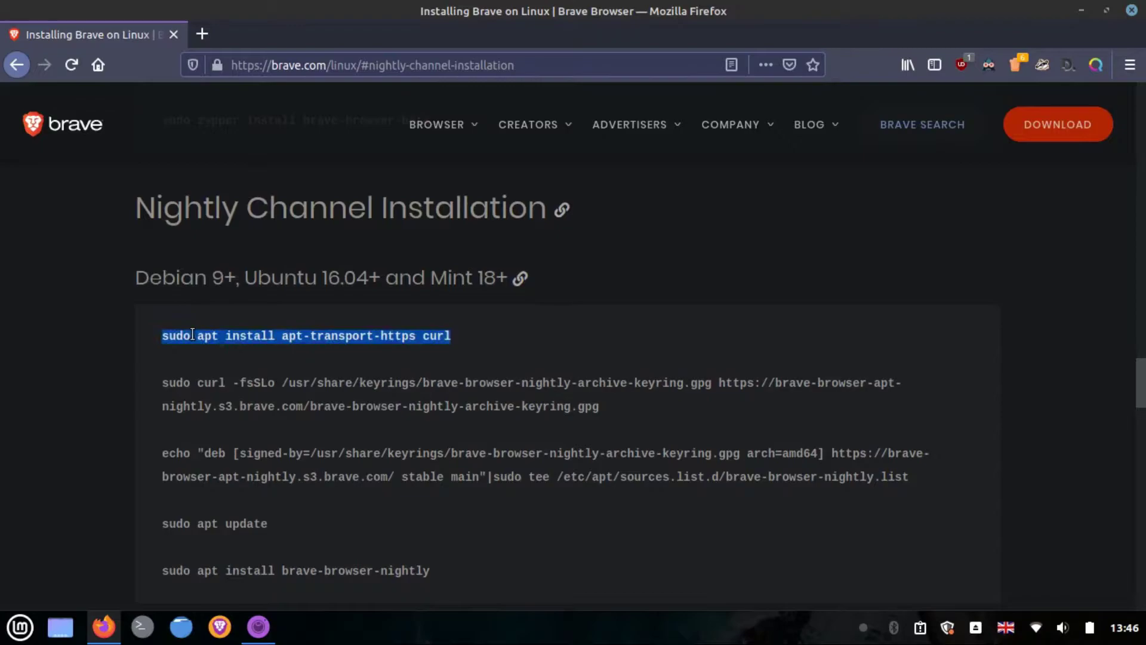
pyautogui.rightClick(191, 333)
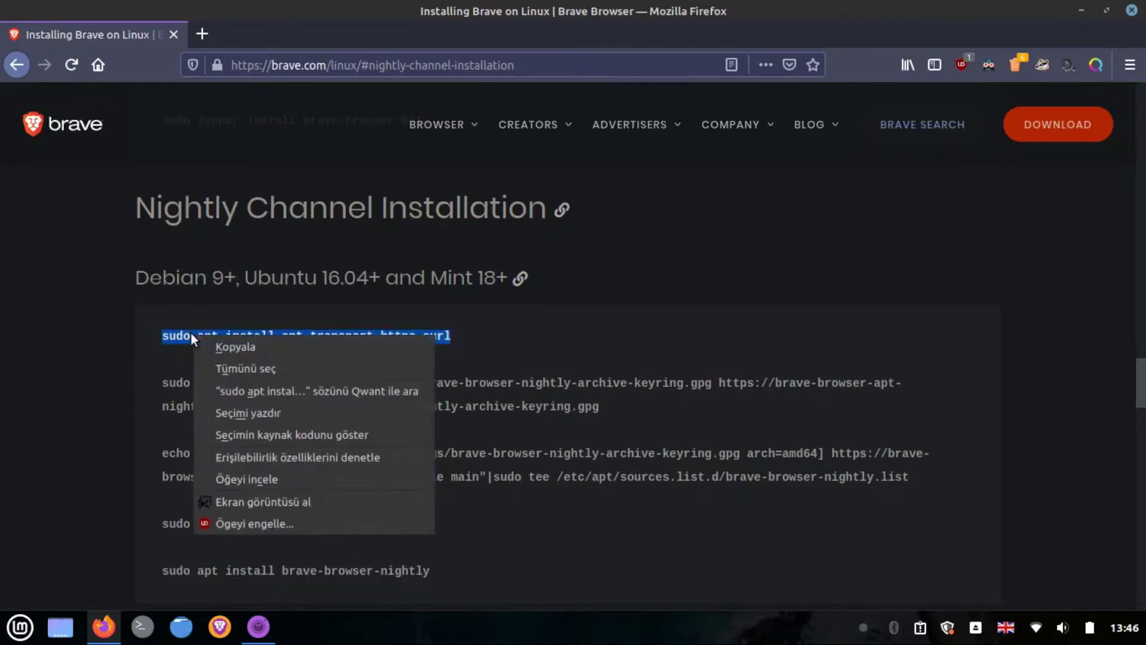
pyautogui.click(236, 344)
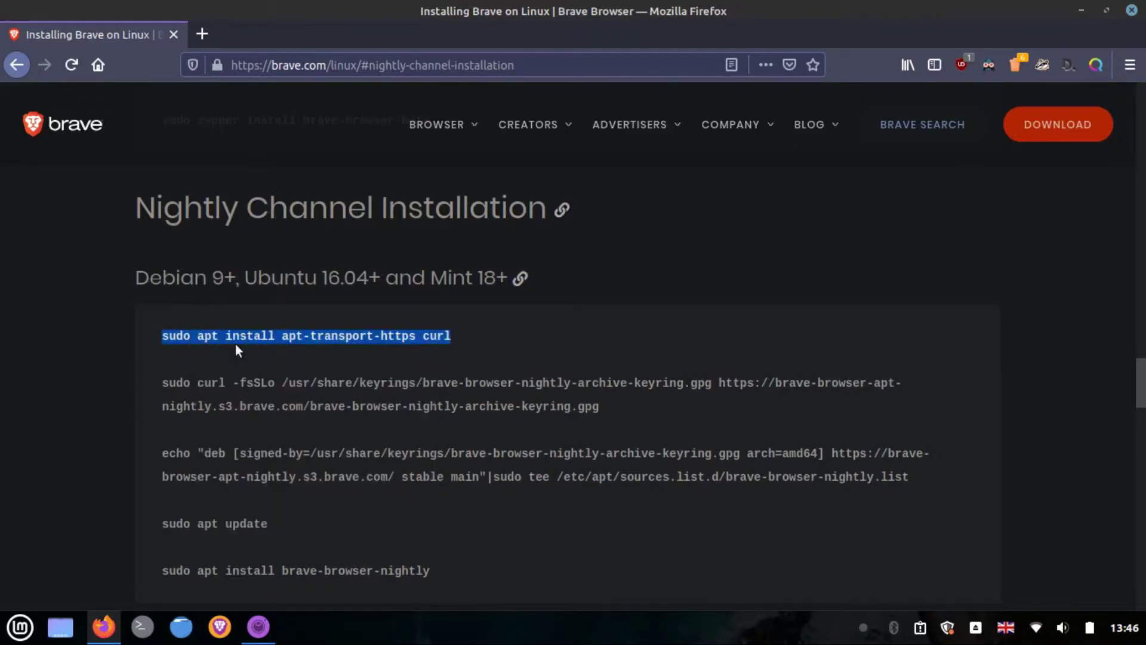
pyautogui.click(147, 633)
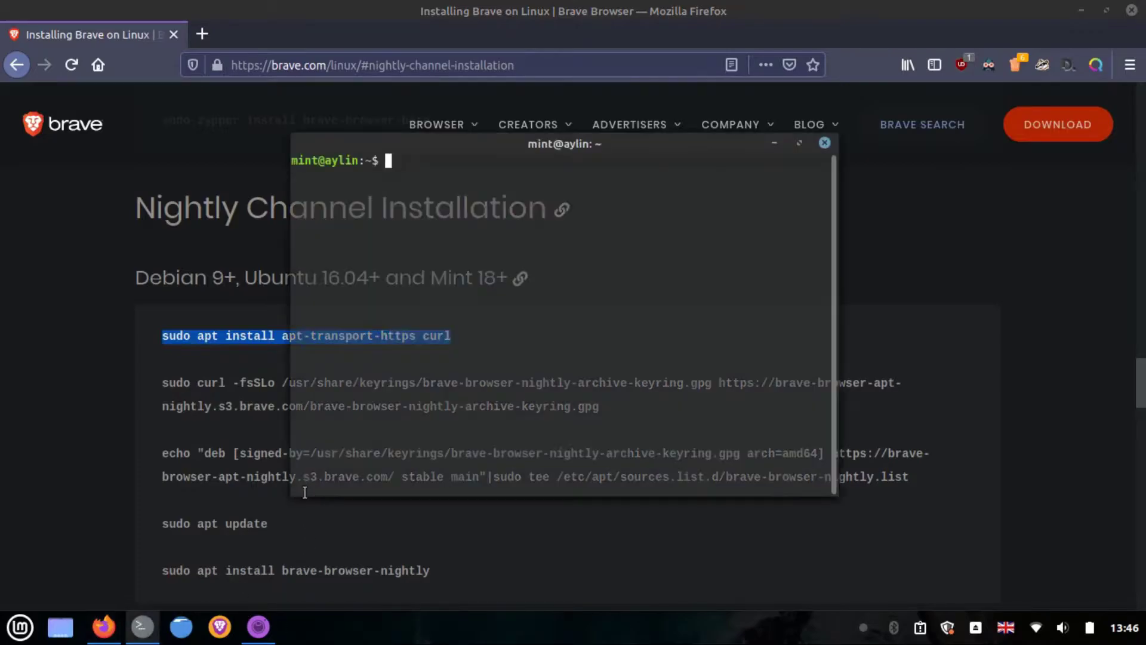
pyautogui.hotkey('ctrl', 'shift', 'v')
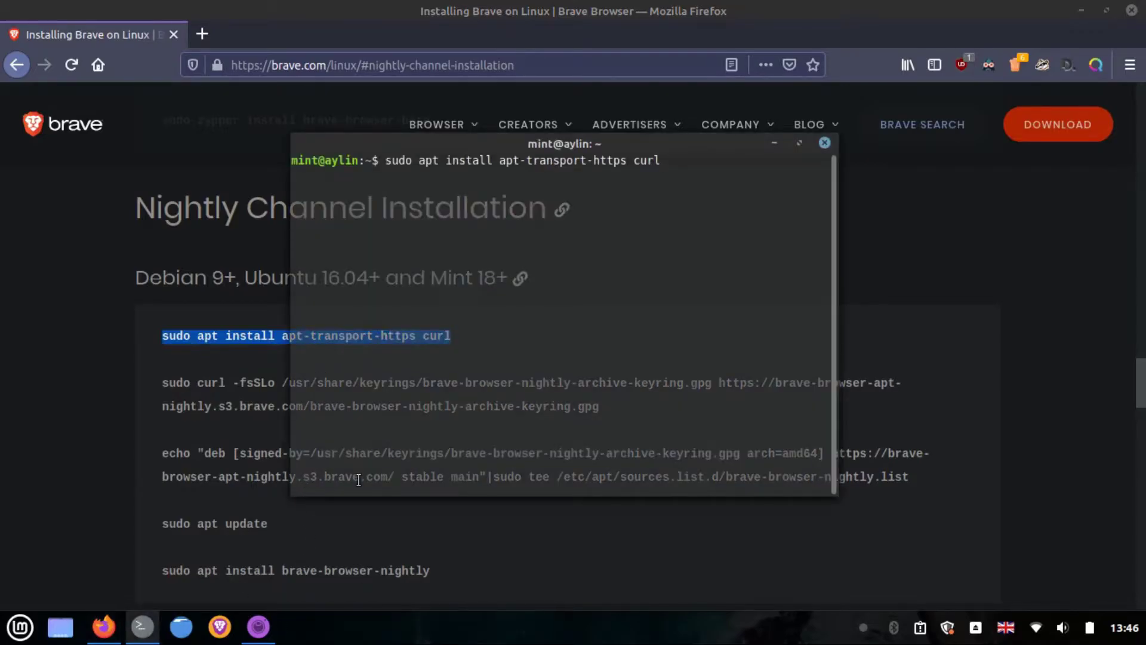
# Erase the pasted apt install command from the terminal prompt.
pyautogui.press('BackSpace')
pyautogui.press('BackSpace')
pyautogui.press('BackSpace')
pyautogui.press('BackSpace')
pyautogui.press('BackSpace')
pyautogui.press('BackSpace')
pyautogui.press('BackSpace')
pyautogui.press('BackSpace')
pyautogui.press('BackSpace')
pyautogui.press('BackSpace')
pyautogui.press('BackSpace')
pyautogui.press('BackSpace')
pyautogui.press('BackSpace')
pyautogui.press('BackSpace')
pyautogui.press('BackSpace')
pyautogui.press('BackSpace')
pyautogui.press('BackSpace')
pyautogui.press('BackSpace')
pyautogui.press('BackSpace')
pyautogui.press('BackSpace')
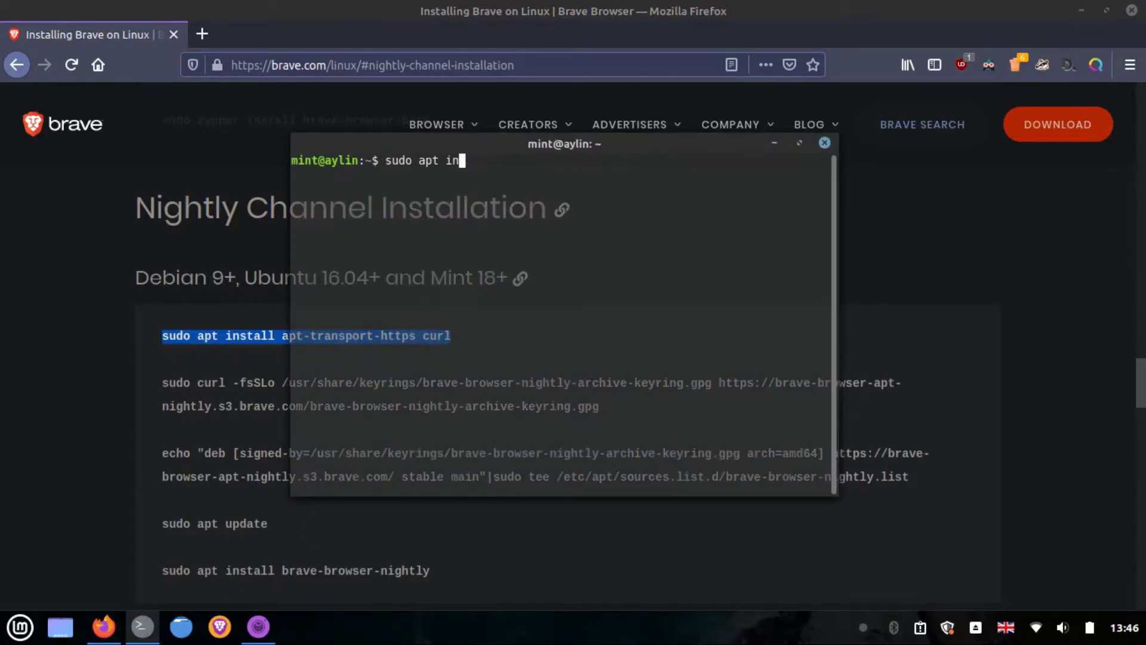
# Copy the "sudo curl -fsSLo" command that downloads the nightly archive keyring and paste it into the terminal.
pyautogui.click(177, 390)
pyautogui.tripleClick(191, 380)
pyautogui.rightClick(191, 381)
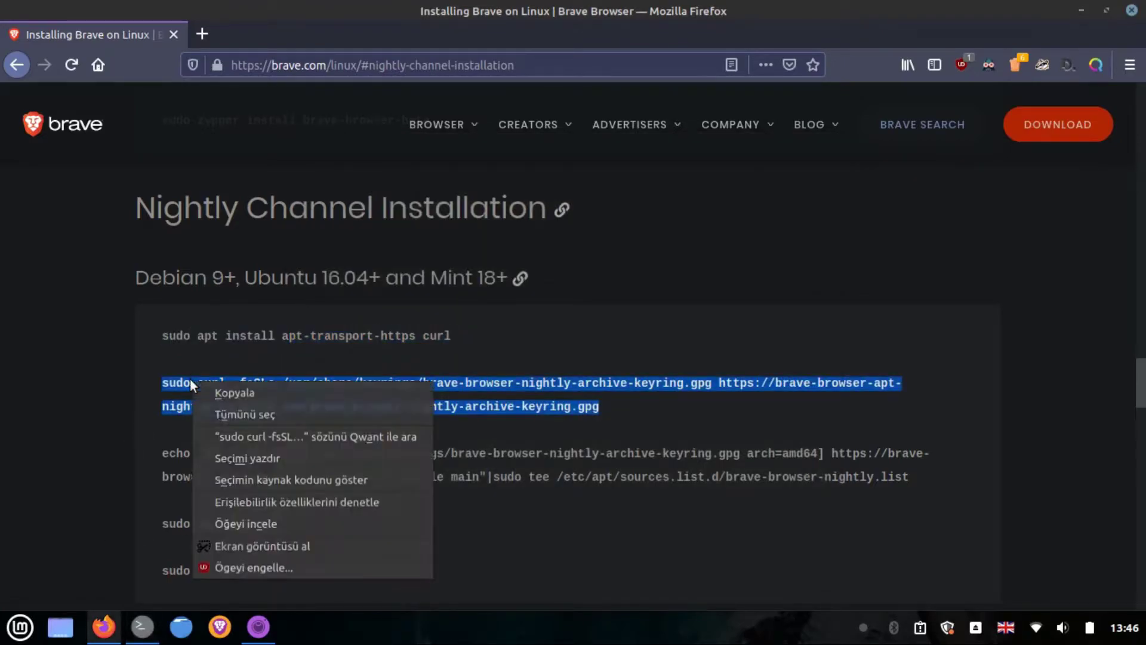
pyautogui.click(238, 393)
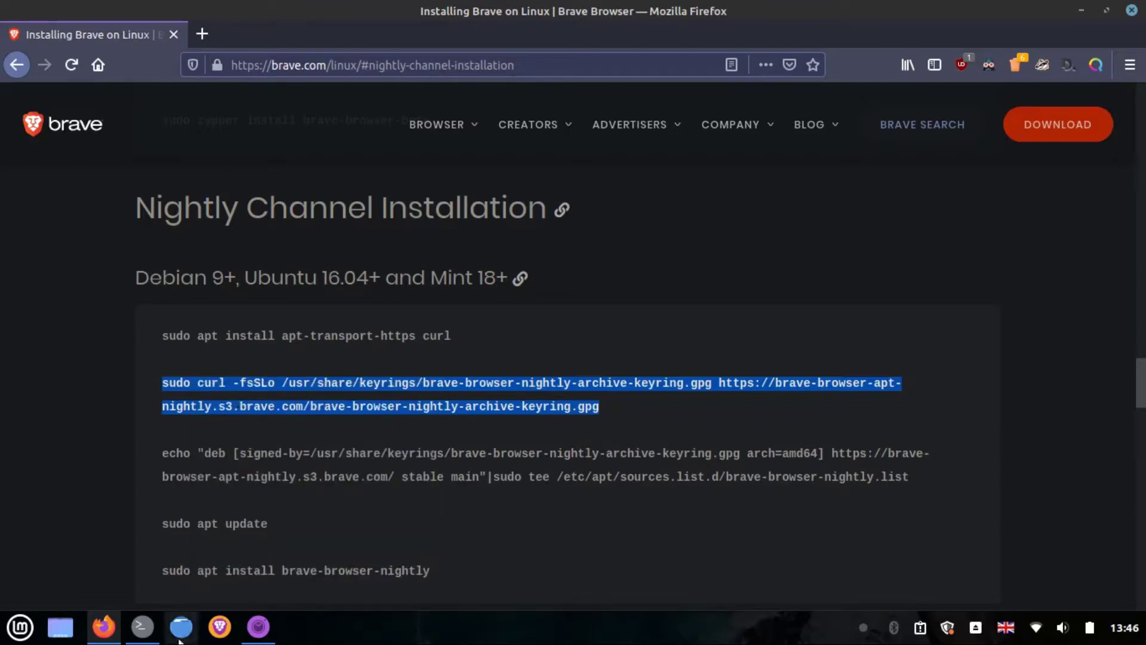
pyautogui.click(145, 635)
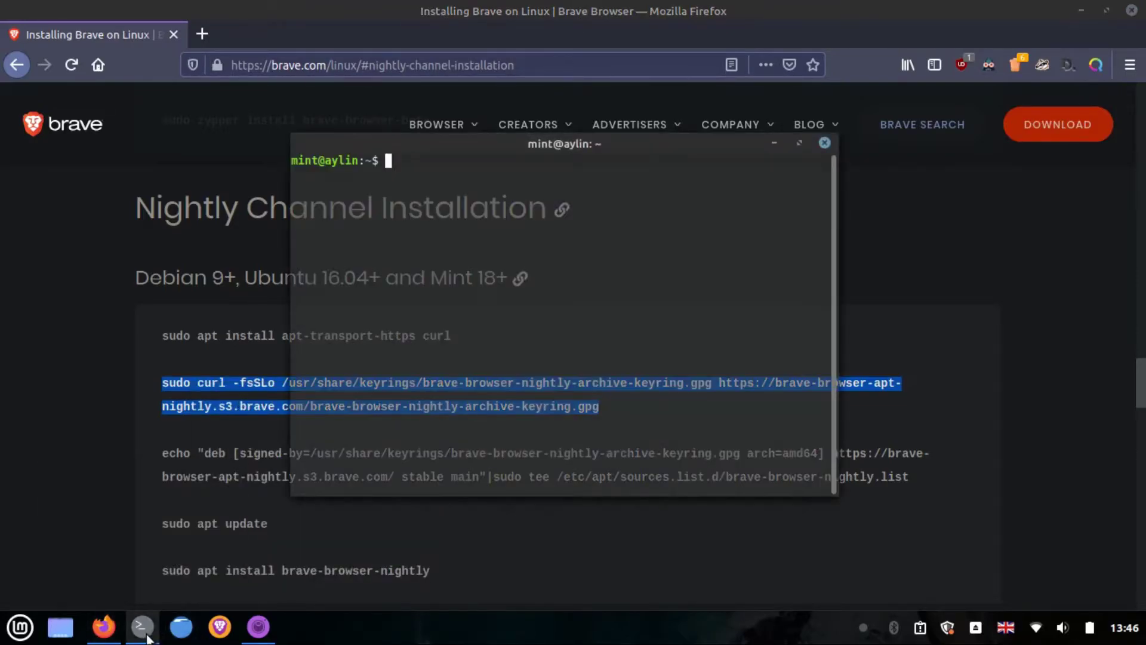
pyautogui.hotkey('ctrl', 'shift', 'v')
# Erase the pasted curl keyring command from the terminal prompt.
pyautogui.press('BackSpace')
pyautogui.press('BackSpace')
pyautogui.press('BackSpace')
pyautogui.press('BackSpace')
pyautogui.press('BackSpace')
pyautogui.press('BackSpace')
pyautogui.press('BackSpace')
pyautogui.press('BackSpace')
pyautogui.press('BackSpace')
pyautogui.press('BackSpace')
pyautogui.press('BackSpace')
pyautogui.press('BackSpace')
pyautogui.press('BackSpace')
pyautogui.press('BackSpace')
pyautogui.press('BackSpace')
pyautogui.press('BackSpace')
pyautogui.press('BackSpace')
pyautogui.press('BackSpace')
pyautogui.press('BackSpace')
pyautogui.press('BackSpace')
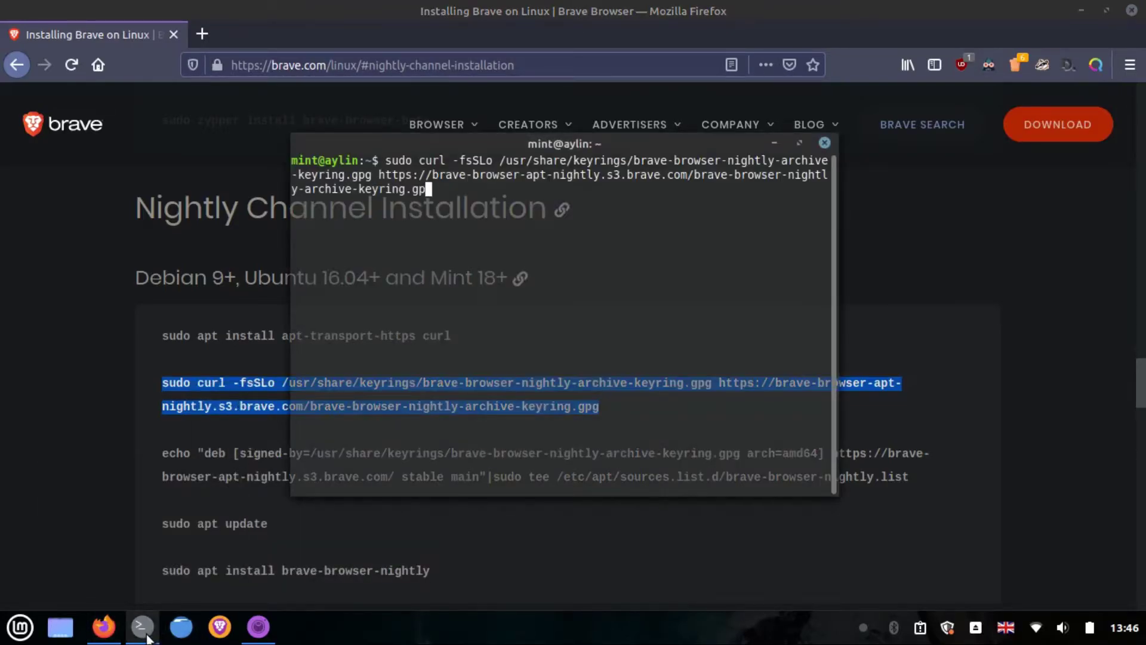
pyautogui.press('BackSpace')
pyautogui.press('BackSpace')
pyautogui.press('BackSpace')
pyautogui.press('BackSpace')
pyautogui.press('BackSpace')
pyautogui.press('BackSpace')
pyautogui.press('BackSpace')
pyautogui.press('BackSpace')
pyautogui.press('BackSpace')
pyautogui.press('BackSpace')
pyautogui.press('BackSpace')
pyautogui.press('BackSpace')
pyautogui.press('BackSpace')
pyautogui.press('BackSpace')
pyautogui.press('BackSpace')
pyautogui.press('BackSpace')
pyautogui.press('BackSpace')
pyautogui.press('BackSpace')
pyautogui.press('BackSpace')
pyautogui.press('BackSpace')
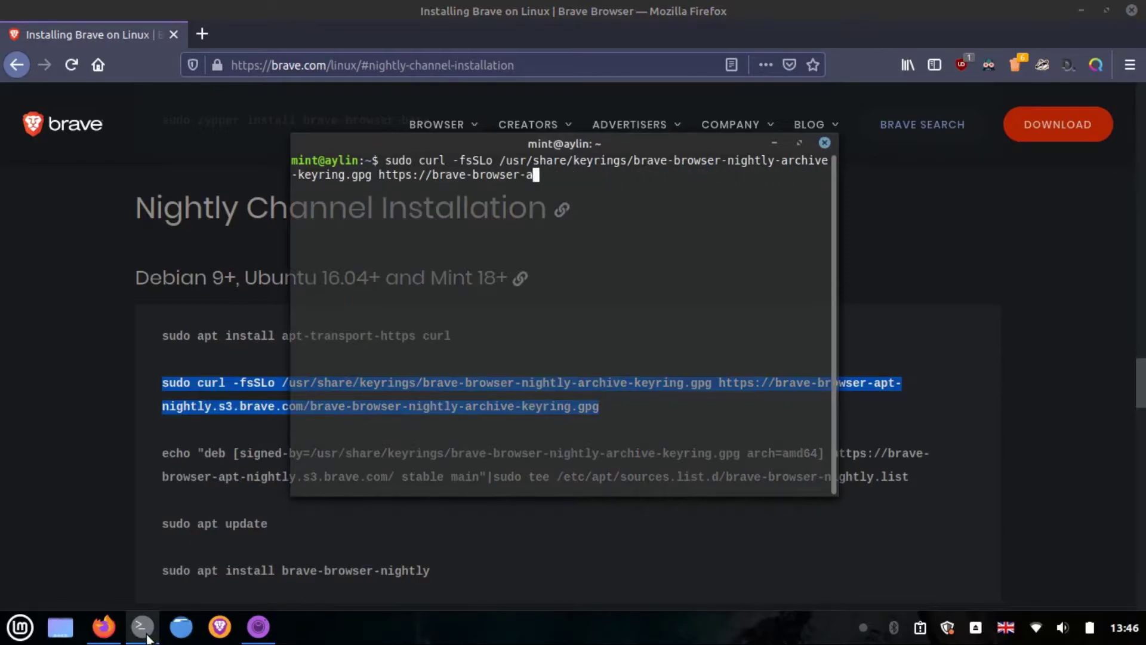
pyautogui.press('BackSpace')
pyautogui.press('BackSpace')
pyautogui.press('BackSpace')
pyautogui.press('BackSpace')
pyautogui.press('BackSpace')
pyautogui.press('BackSpace')
pyautogui.press('BackSpace')
pyautogui.press('BackSpace')
pyautogui.press('BackSpace')
pyautogui.press('BackSpace')
pyautogui.press('BackSpace')
pyautogui.press('BackSpace')
pyautogui.press('BackSpace')
pyautogui.press('BackSpace')
pyautogui.press('BackSpace')
pyautogui.press('BackSpace')
pyautogui.press('BackSpace')
pyautogui.press('BackSpace')
pyautogui.press('BackSpace')
pyautogui.press('BackSpace')
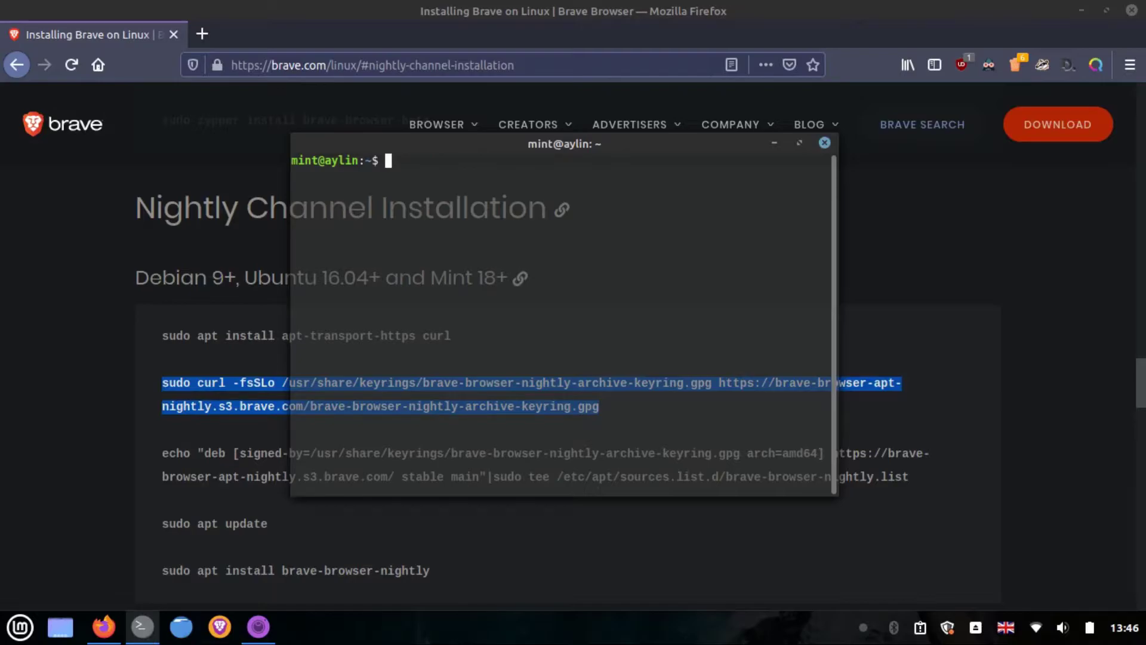
# Copy the echo "deb" command that writes brave-browser-nightly.list and paste it into the terminal.
pyautogui.tripleClick(218, 453)
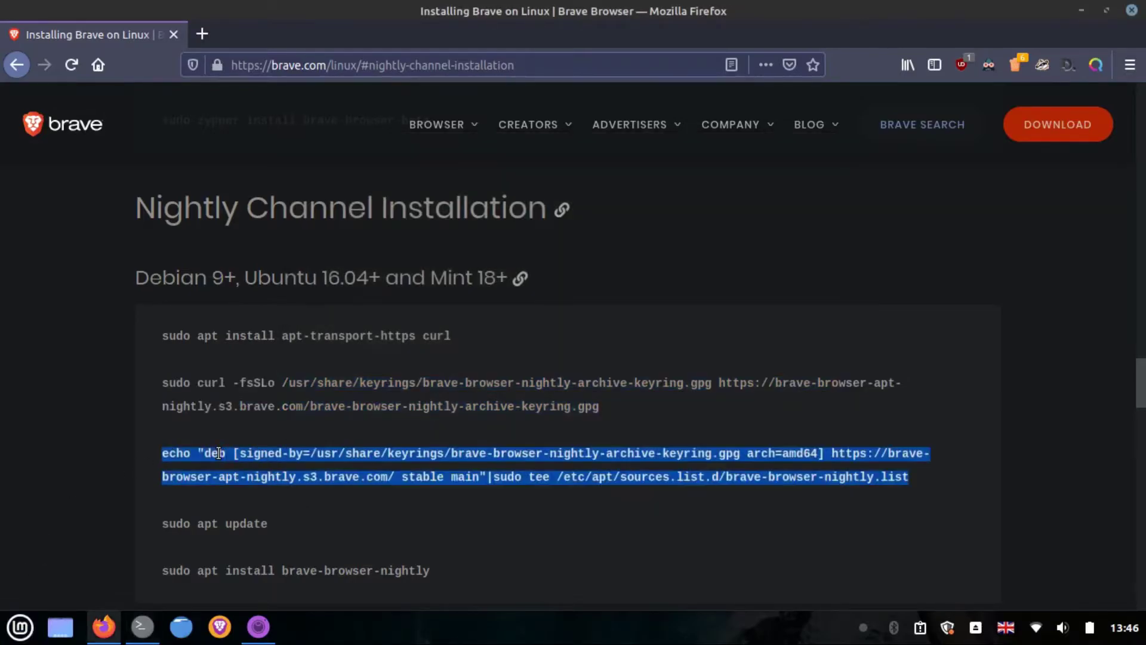
pyautogui.rightClick(218, 454)
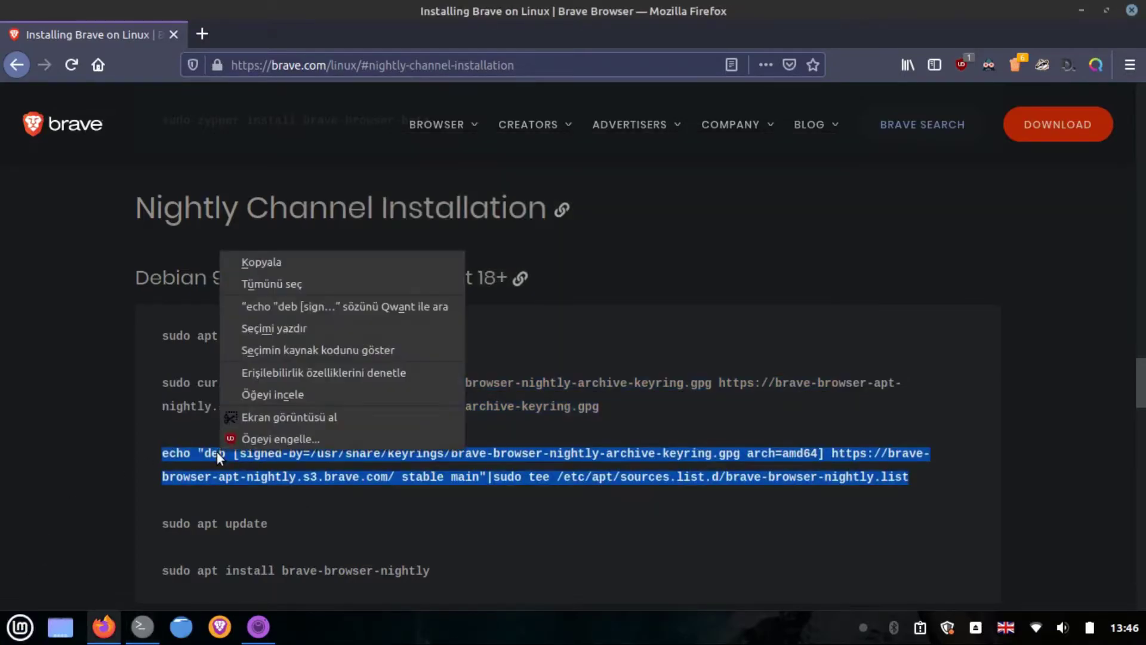
pyautogui.click(314, 270)
pyautogui.click(142, 627)
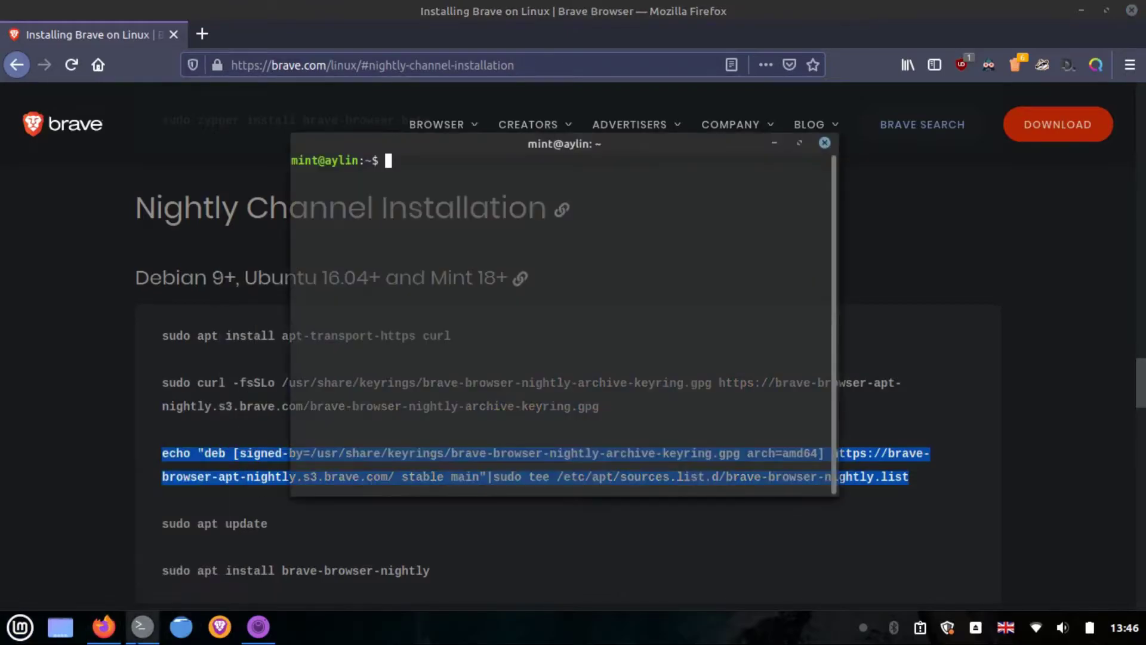
pyautogui.hotkey('ctrl', 'shift', 'v')
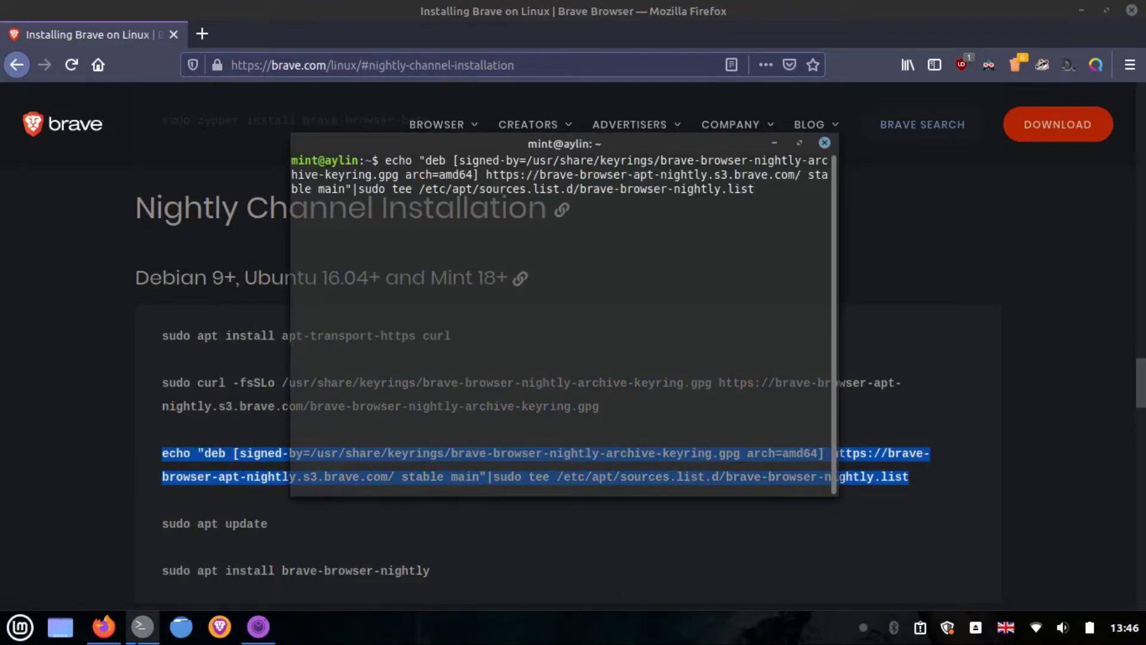
# Erase the pasted echo "deb" repository command from the terminal prompt.
pyautogui.press('BackSpace')
pyautogui.press('BackSpace')
pyautogui.press('BackSpace')
pyautogui.press('BackSpace')
pyautogui.press('BackSpace')
pyautogui.press('BackSpace')
pyautogui.press('BackSpace')
pyautogui.press('BackSpace')
pyautogui.press('BackSpace')
pyautogui.press('BackSpace')
pyautogui.press('BackSpace')
pyautogui.press('BackSpace')
pyautogui.press('BackSpace')
pyautogui.press('BackSpace')
pyautogui.press('BackSpace')
pyautogui.press('BackSpace')
pyautogui.press('BackSpace')
pyautogui.press('BackSpace')
pyautogui.press('BackSpace')
pyautogui.press('BackSpace')
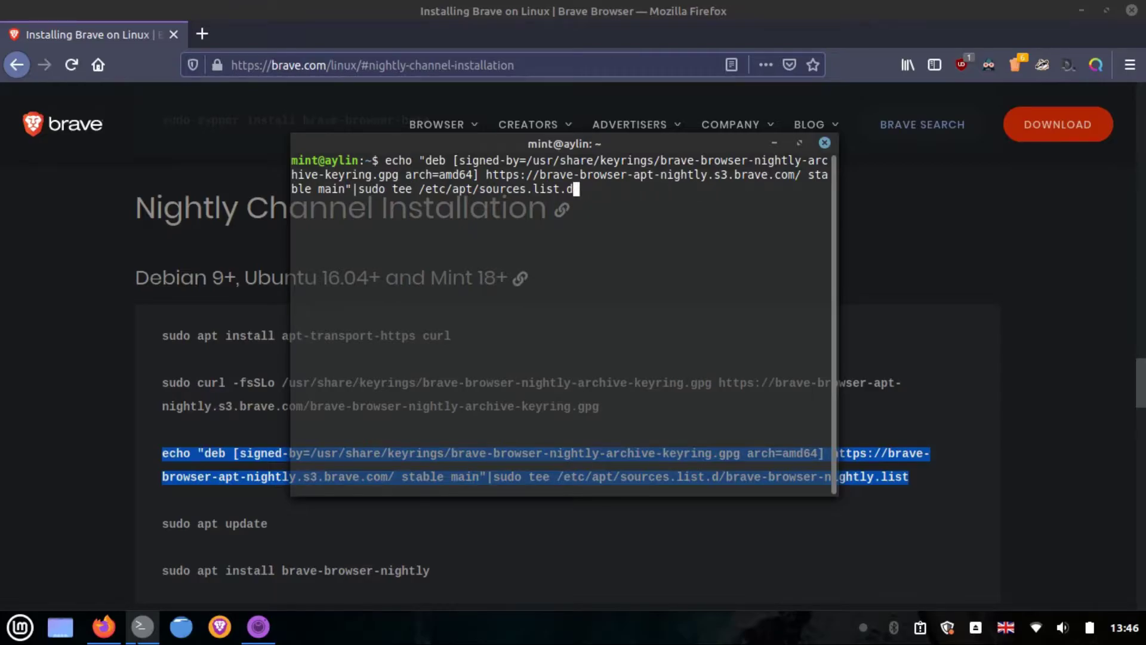
pyautogui.press('BackSpace')
pyautogui.press('BackSpace')
pyautogui.press('BackSpace')
pyautogui.press('BackSpace')
pyautogui.press('BackSpace')
pyautogui.press('BackSpace')
pyautogui.press('BackSpace')
pyautogui.press('BackSpace')
pyautogui.press('BackSpace')
pyautogui.press('BackSpace')
pyautogui.press('BackSpace')
pyautogui.press('BackSpace')
pyautogui.press('BackSpace')
pyautogui.press('BackSpace')
pyautogui.press('BackSpace')
pyautogui.press('BackSpace')
pyautogui.press('BackSpace')
pyautogui.press('BackSpace')
pyautogui.press('BackSpace')
pyautogui.press('BackSpace')
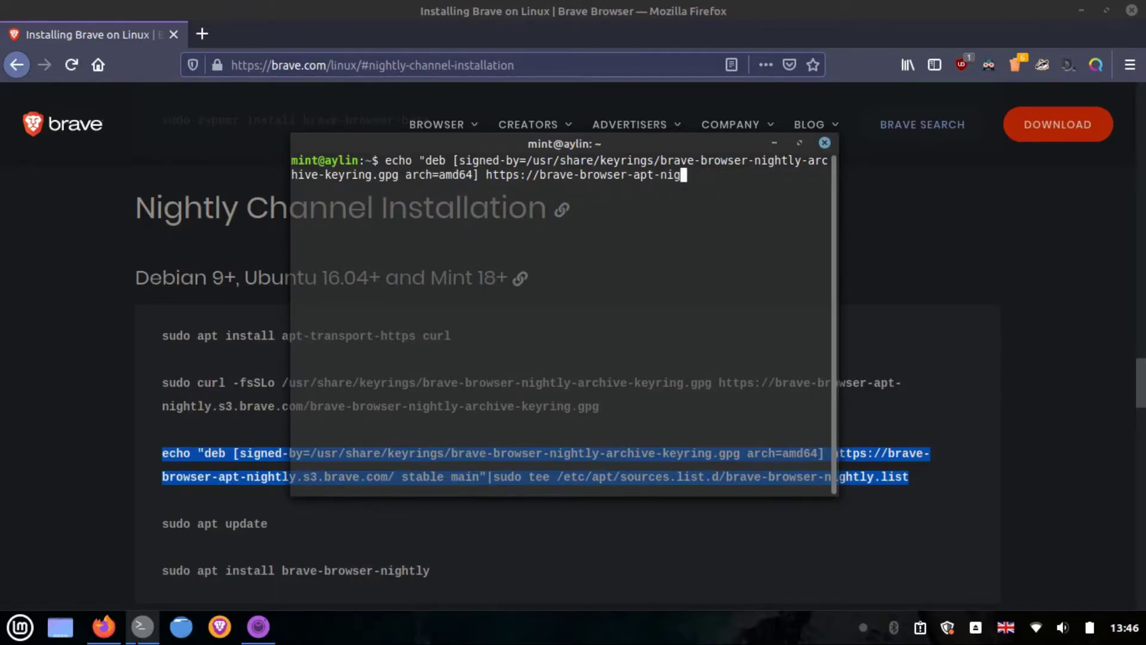
pyautogui.press('BackSpace')
pyautogui.press('BackSpace')
pyautogui.press('BackSpace')
pyautogui.press('BackSpace')
pyautogui.press('BackSpace')
pyautogui.press('BackSpace')
pyautogui.press('BackSpace')
pyautogui.press('BackSpace')
pyautogui.press('BackSpace')
pyautogui.press('BackSpace')
pyautogui.press('BackSpace')
pyautogui.press('BackSpace')
pyautogui.press('BackSpace')
pyautogui.press('BackSpace')
pyautogui.press('BackSpace')
pyautogui.press('BackSpace')
pyautogui.press('BackSpace')
pyautogui.press('BackSpace')
pyautogui.press('BackSpace')
pyautogui.press('BackSpace')
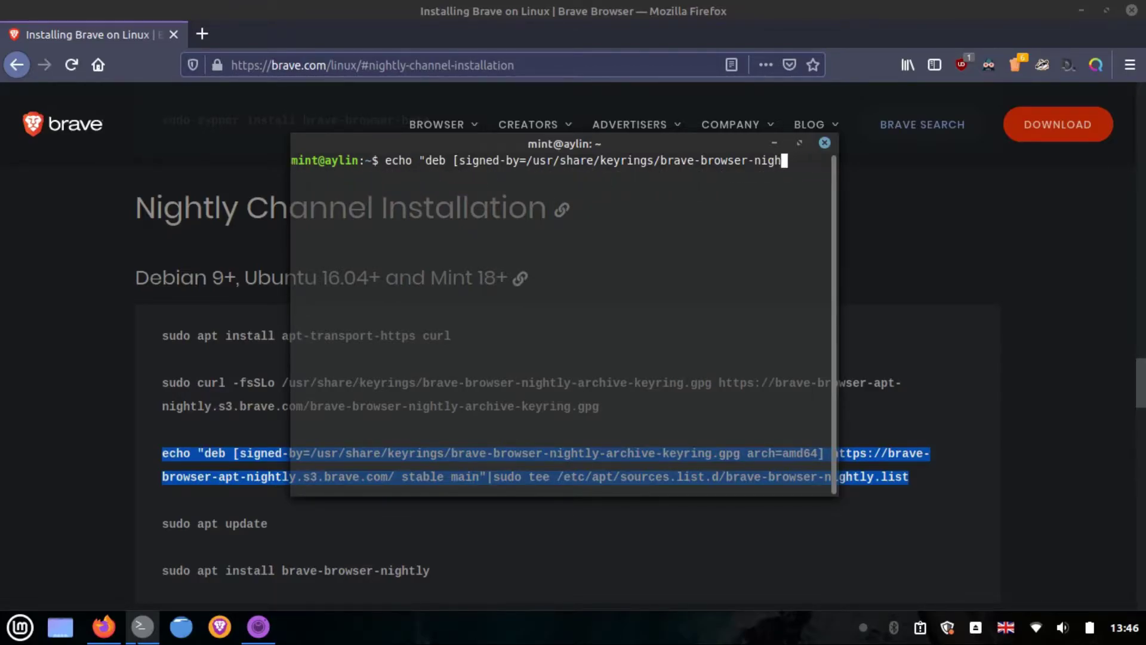
pyautogui.press('BackSpace')
pyautogui.press('BackSpace')
pyautogui.press('BackSpace')
pyautogui.press('BackSpace')
pyautogui.press('BackSpace')
pyautogui.press('BackSpace')
pyautogui.press('BackSpace')
pyautogui.press('BackSpace')
pyautogui.press('BackSpace')
pyautogui.press('BackSpace')
pyautogui.press('BackSpace')
pyautogui.press('BackSpace')
pyautogui.press('BackSpace')
pyautogui.press('BackSpace')
pyautogui.press('BackSpace')
pyautogui.press('BackSpace')
pyautogui.press('BackSpace')
pyautogui.press('BackSpace')
pyautogui.press('BackSpace')
pyautogui.press('BackSpace')
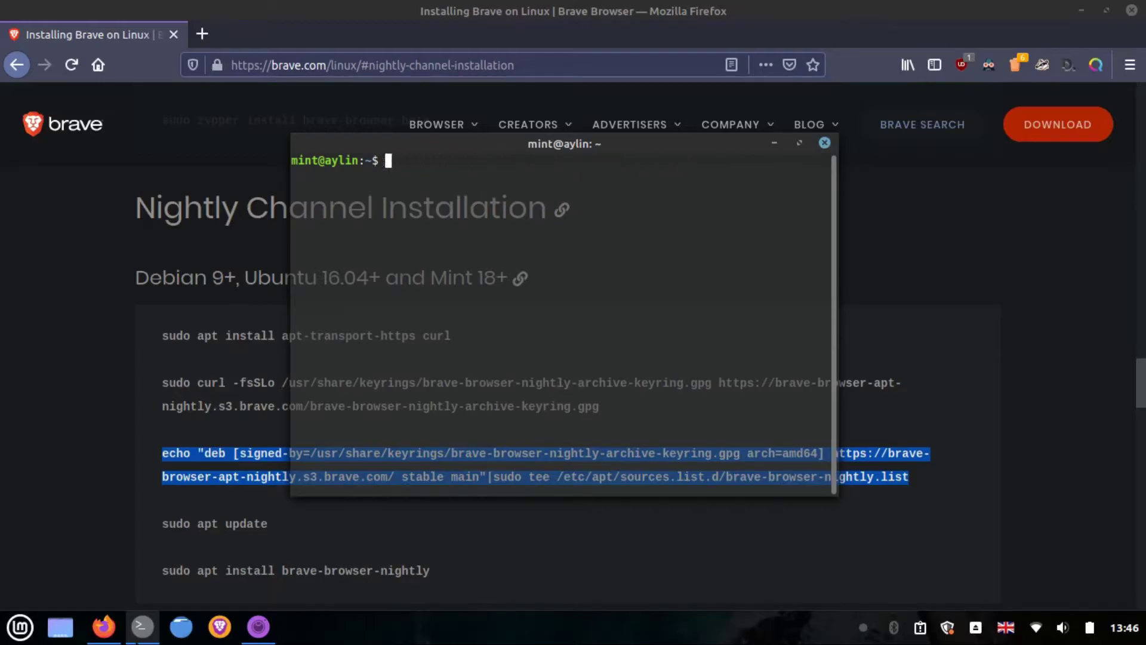
# Copy the "sudo apt install brave-browser-nightly" command from the Brave page and run it in the terminal.
pyautogui.click(172, 528)
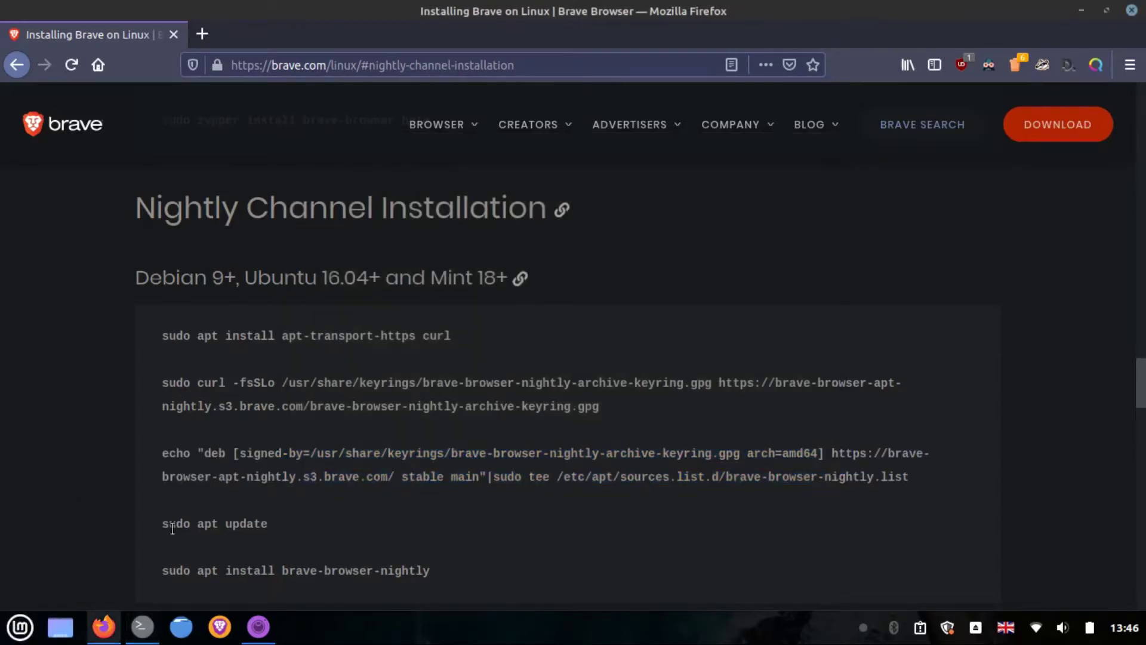
pyautogui.moveTo(159, 525); pyautogui.dragTo(275, 529)
pyautogui.click(166, 571)
pyautogui.moveTo(163, 570); pyautogui.dragTo(297, 573)
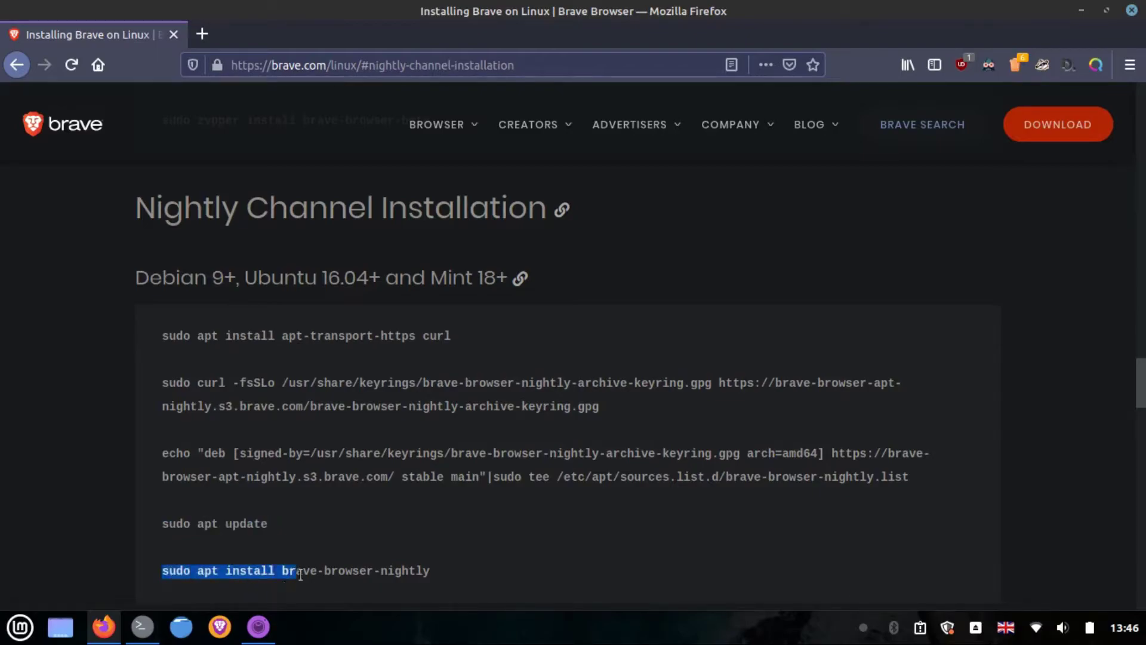
pyautogui.tripleClick(235, 567)
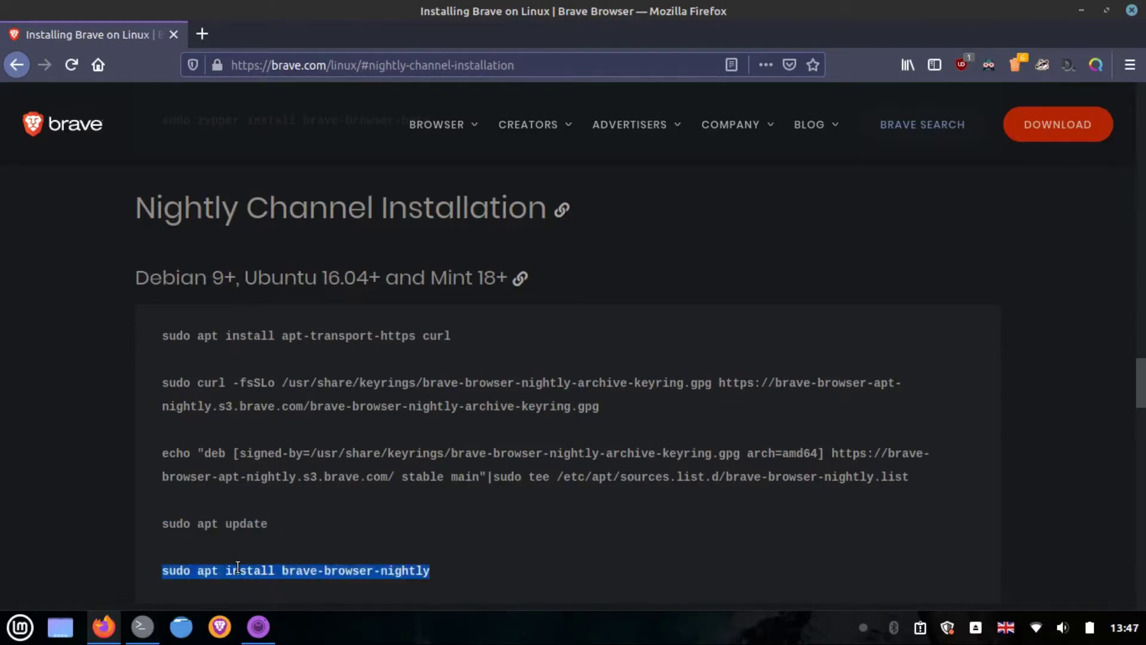
pyautogui.rightClick(238, 569)
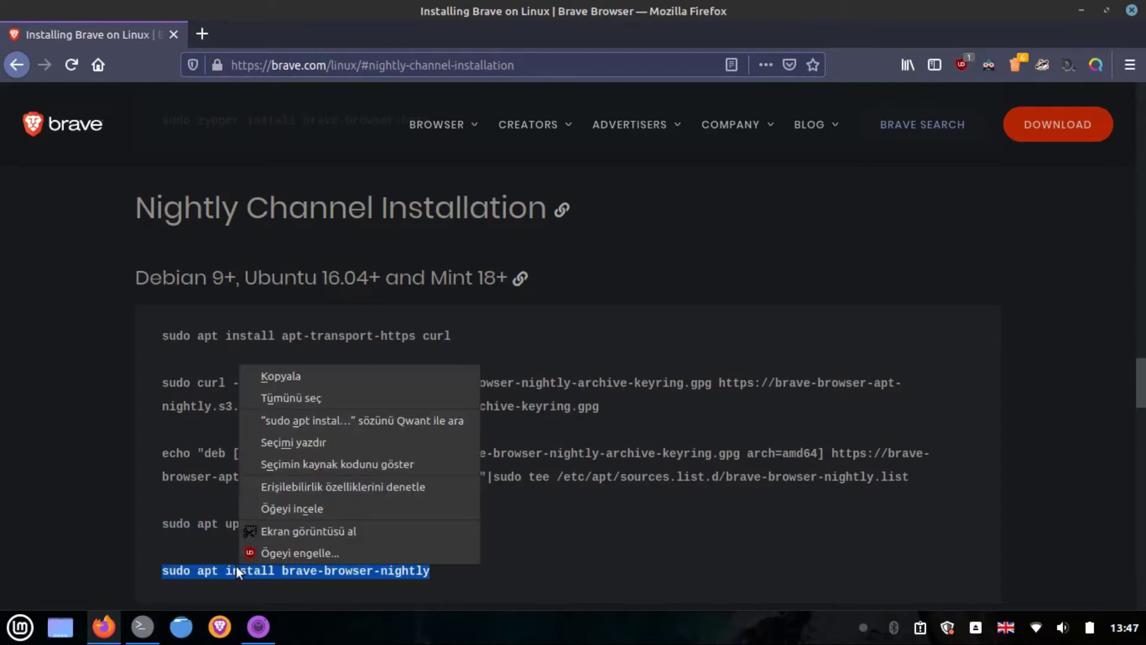
pyautogui.click(303, 374)
pyautogui.click(141, 638)
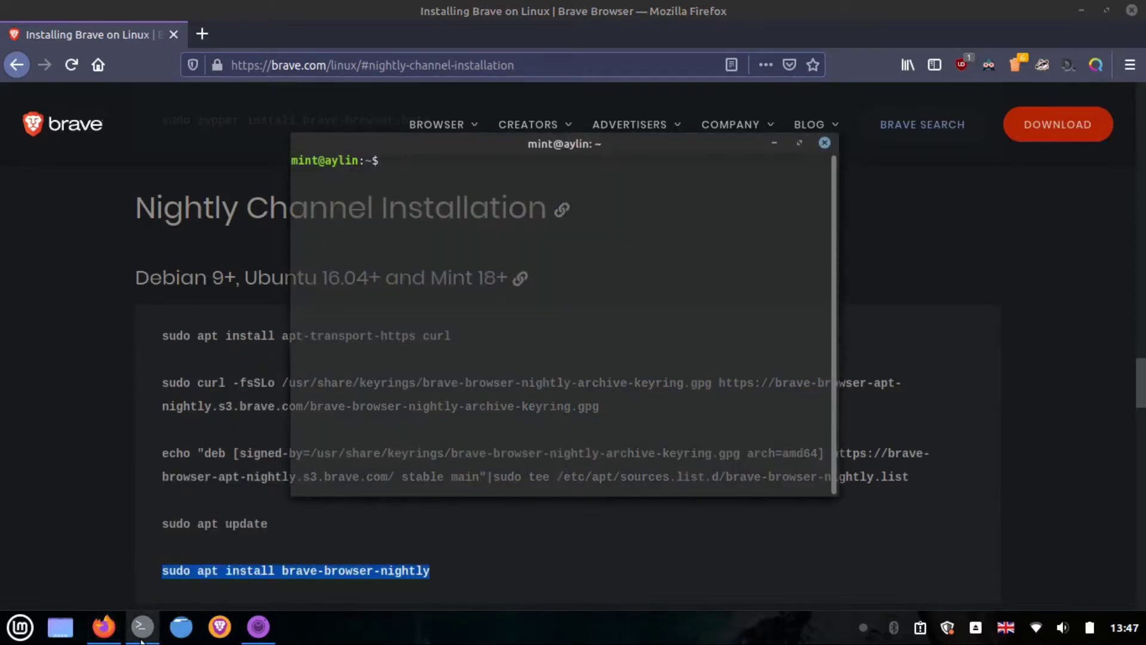
pyautogui.hotkey('ctrl', 'shift', 'v')
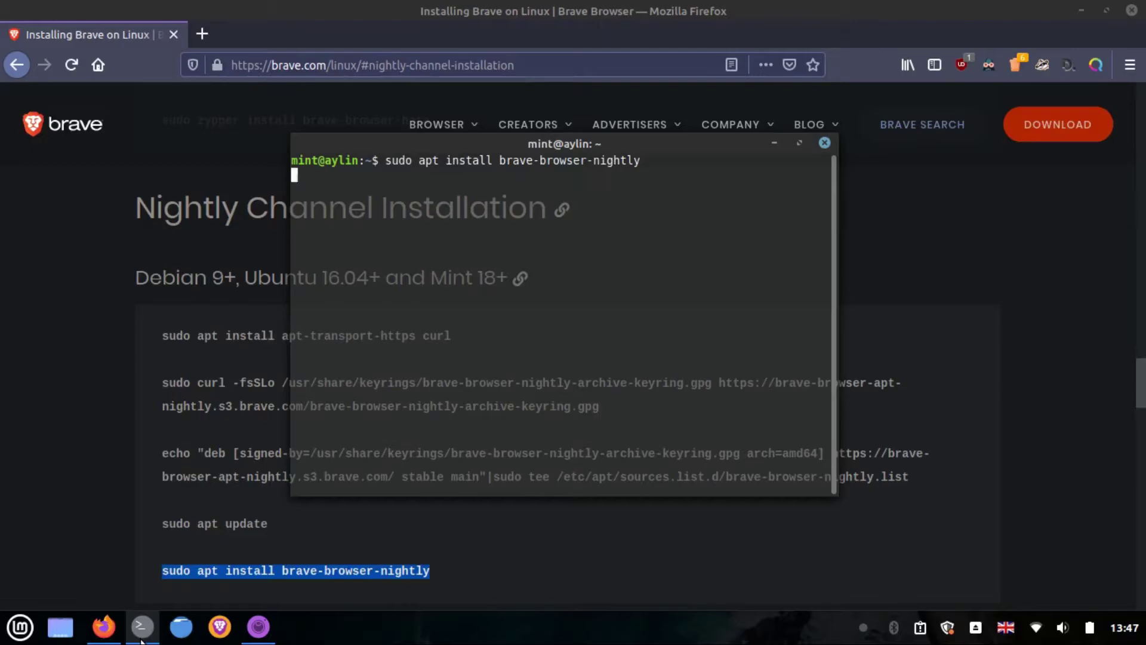
# Enter the sudo password in the terminal to authorise the brave-browser-nightly installation and check its output.
pyautogui.click(142, 637)
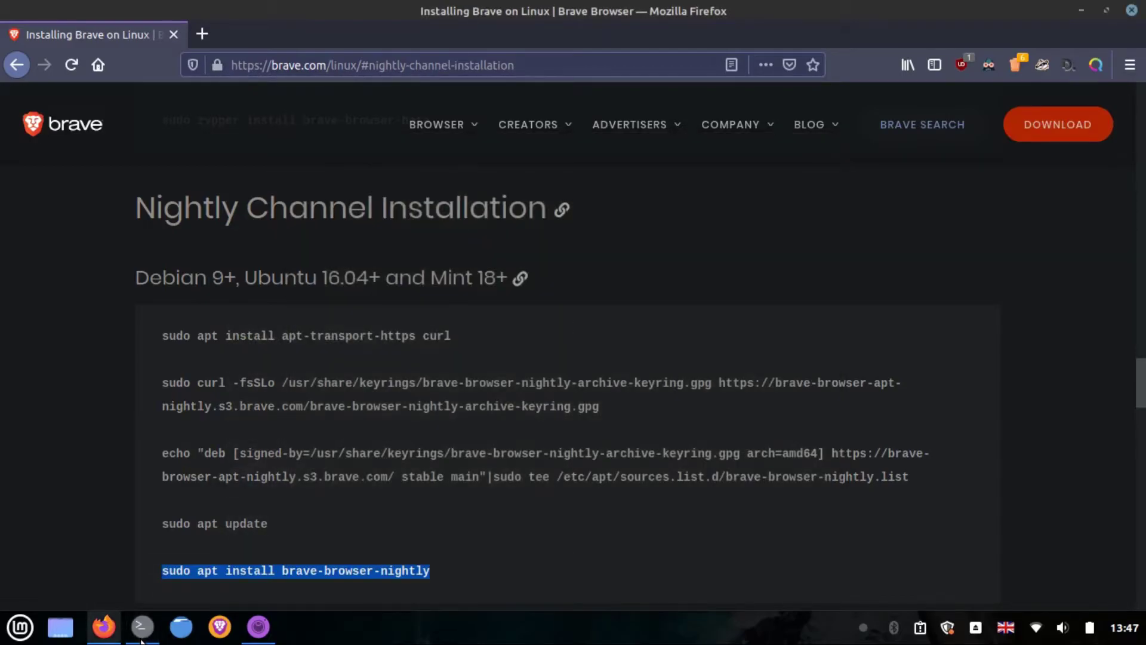
pyautogui.click(141, 637)
pyautogui.write('****')
pyautogui.press('Return')
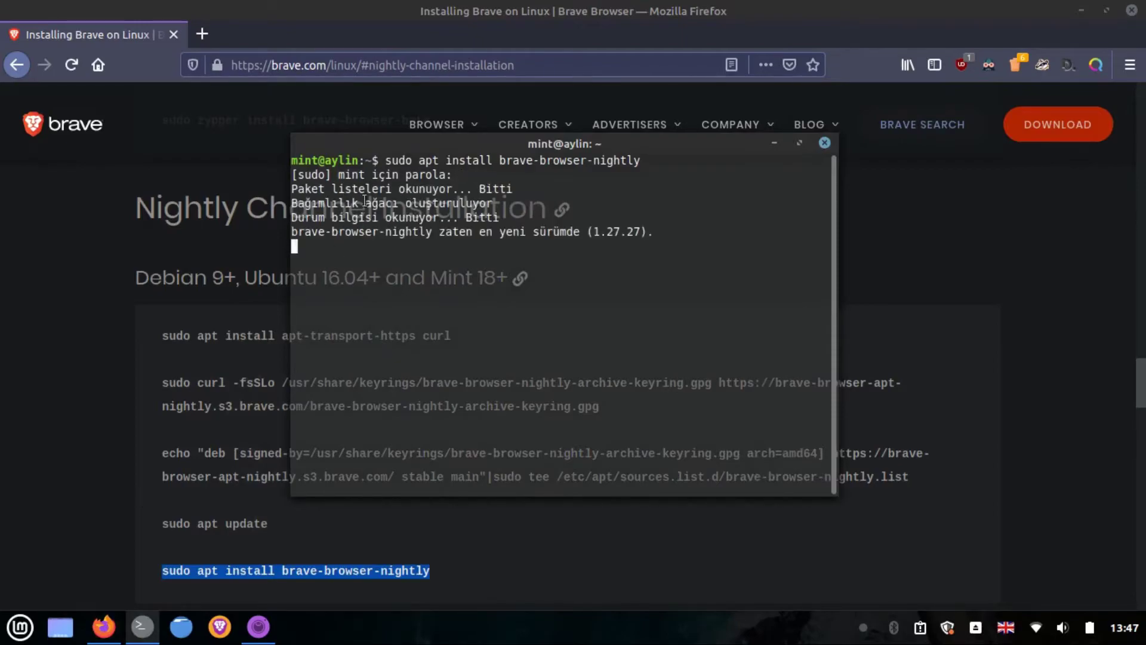
pyautogui.moveTo(362, 231); pyautogui.dragTo(291, 232)
pyautogui.click(430, 275)
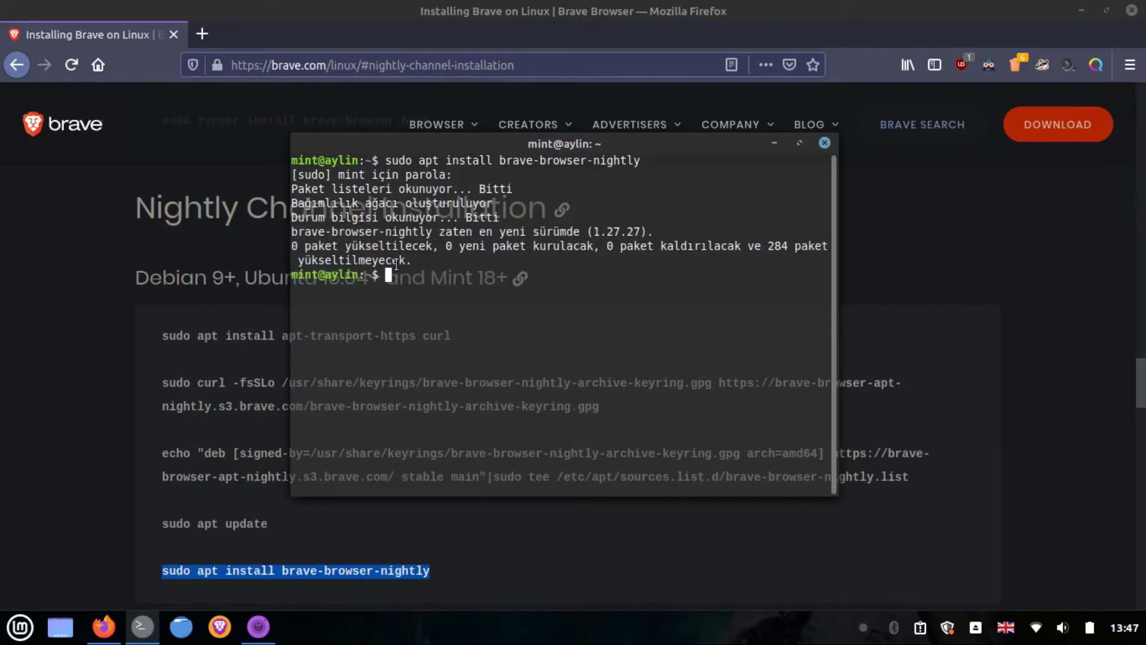
# Close the terminal and Firefox, and launch the Brave browser.
pyautogui.click(826, 144)
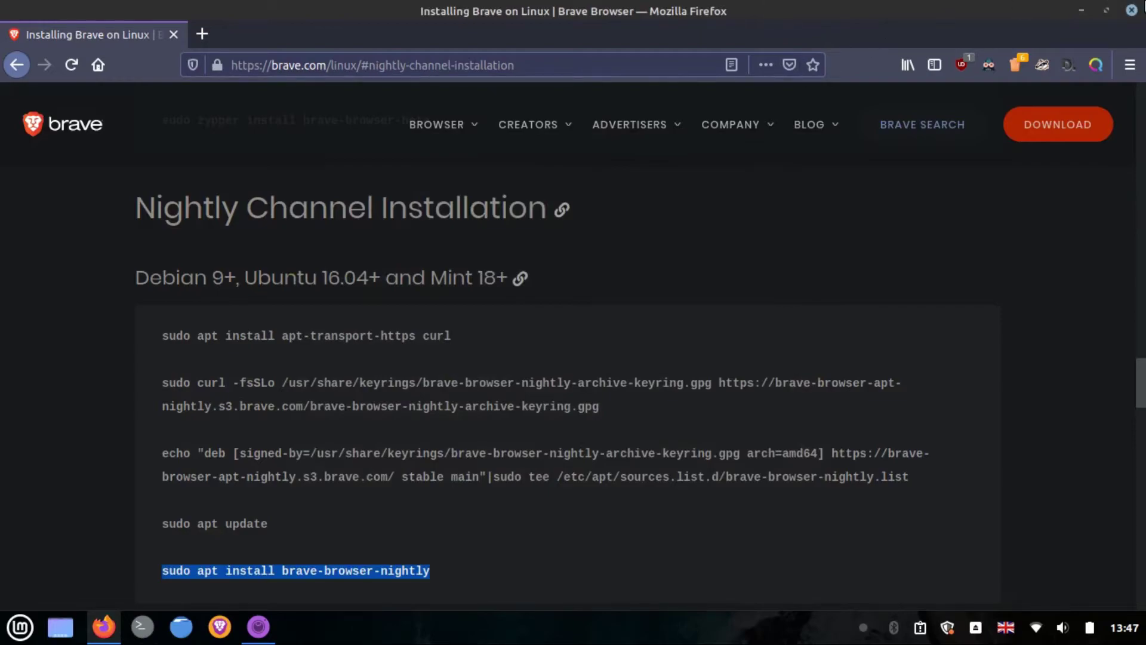
pyautogui.click(1134, 11)
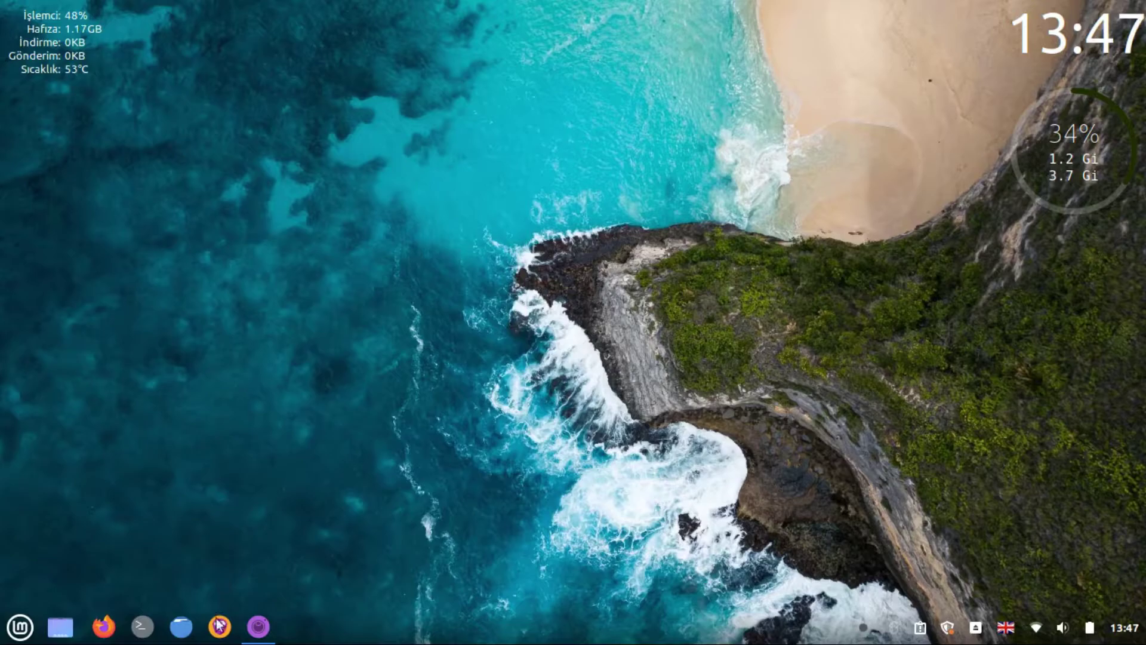
pyautogui.click(220, 637)
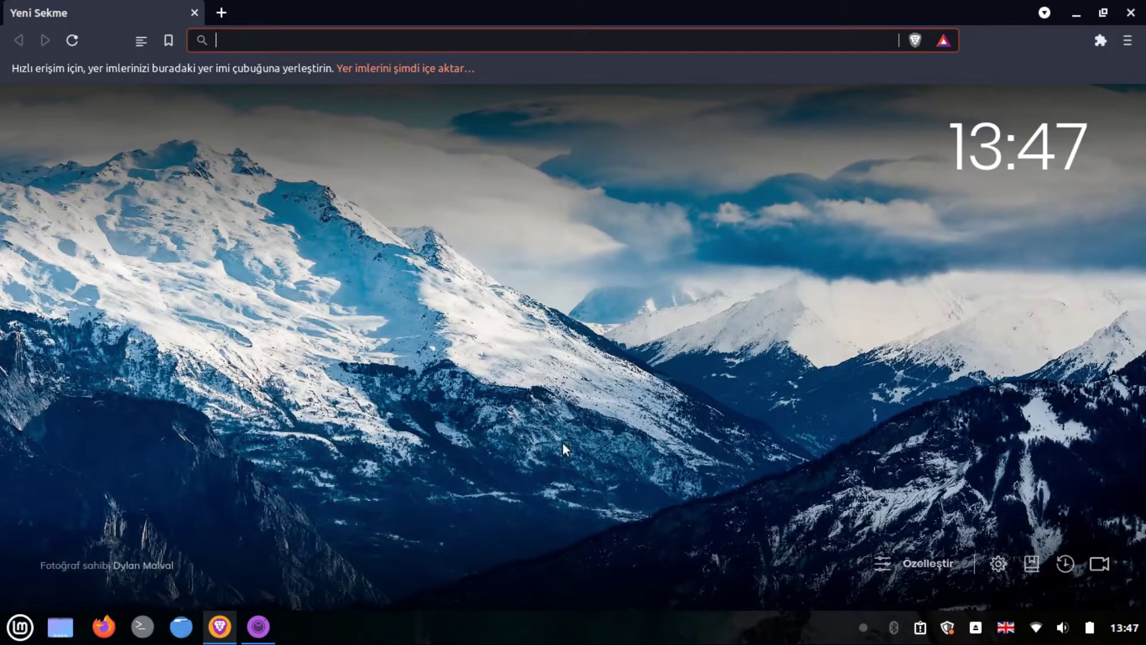
# In the new tab page's customisation settings, switch background images off and on again, and toggle sponsored images.
pyautogui.click(909, 561)
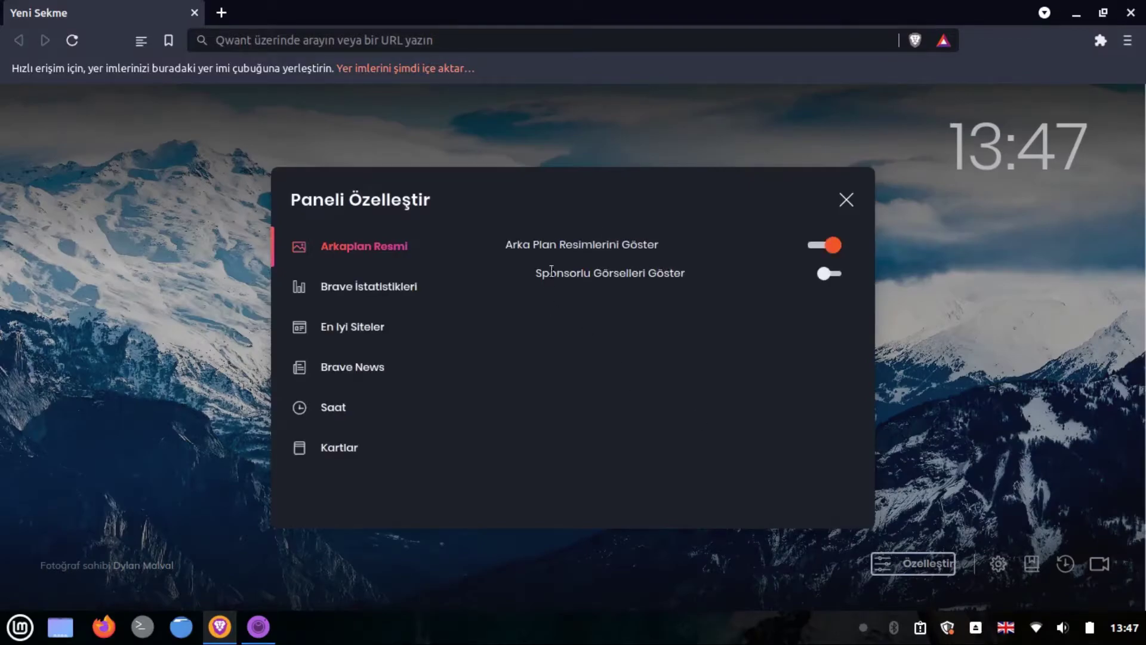
pyautogui.click(815, 243)
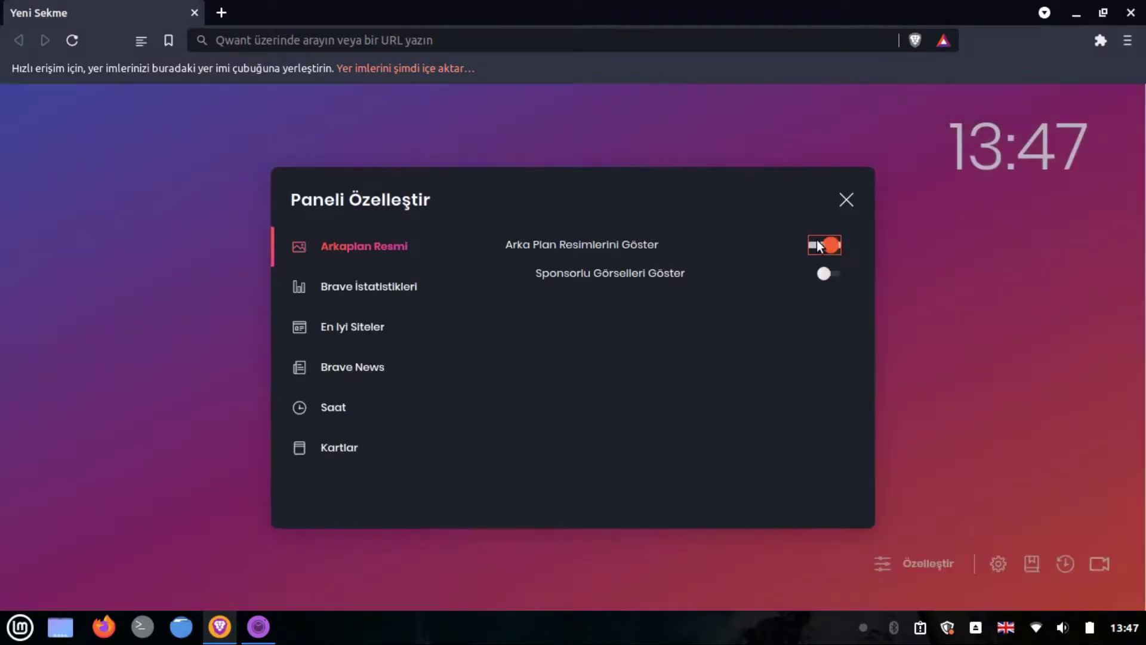
pyautogui.click(817, 249)
pyautogui.click(837, 272)
# Look through the Brave stats, top sites, Brave News, clock and cards customisation sections, and close the customisation dialog.
pyautogui.click(421, 288)
pyautogui.click(382, 322)
pyautogui.click(384, 367)
pyautogui.click(382, 395)
pyautogui.click(378, 449)
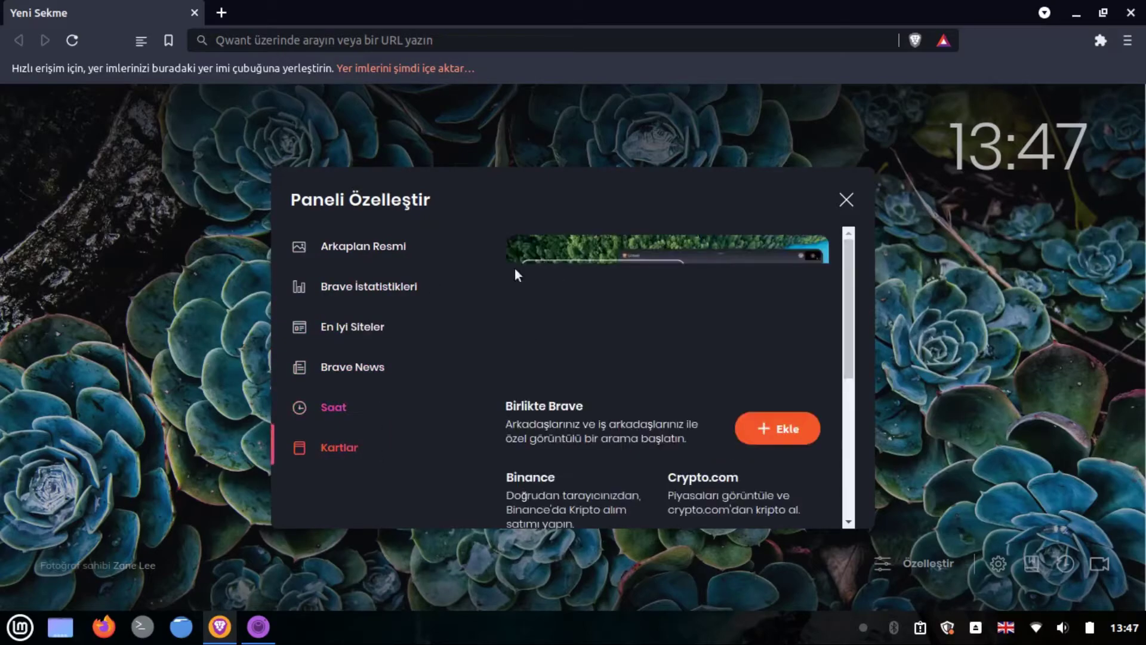
pyautogui.click(846, 201)
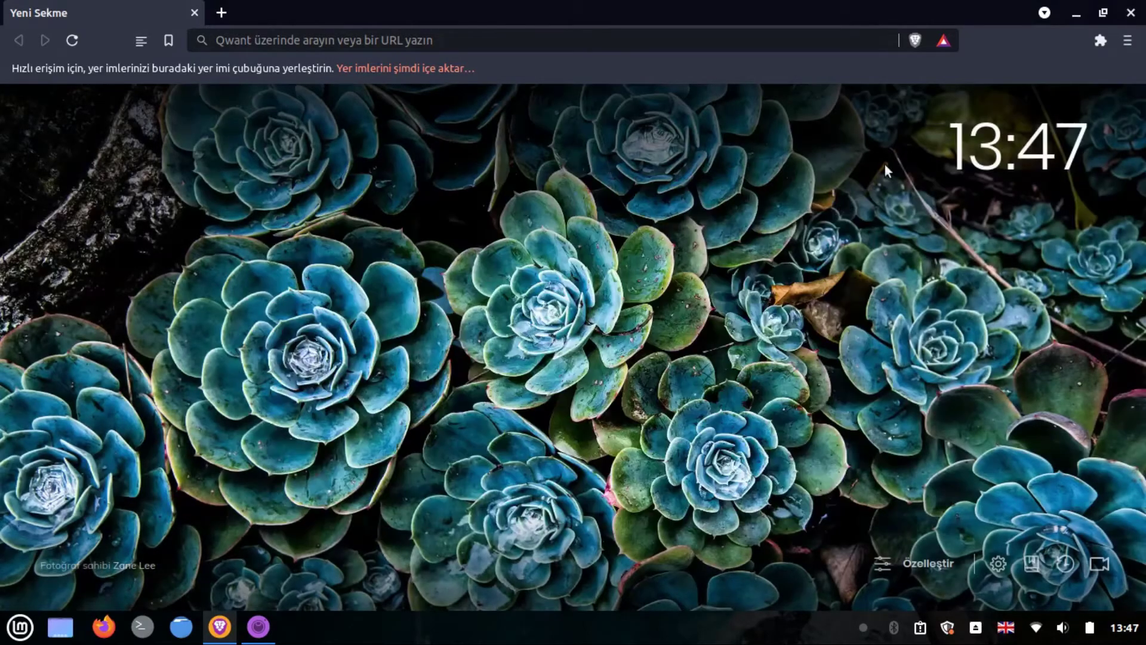
# View the browser's version on the About Brave page and return to a fresh new tab page.
pyautogui.click(1129, 41)
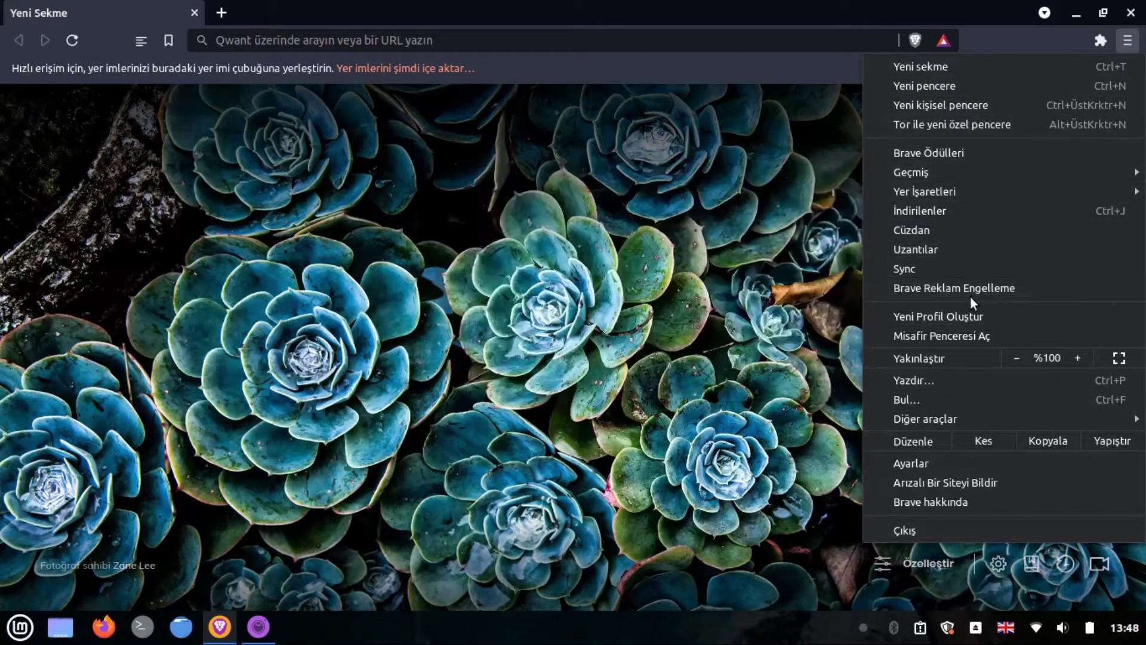
pyautogui.click(963, 502)
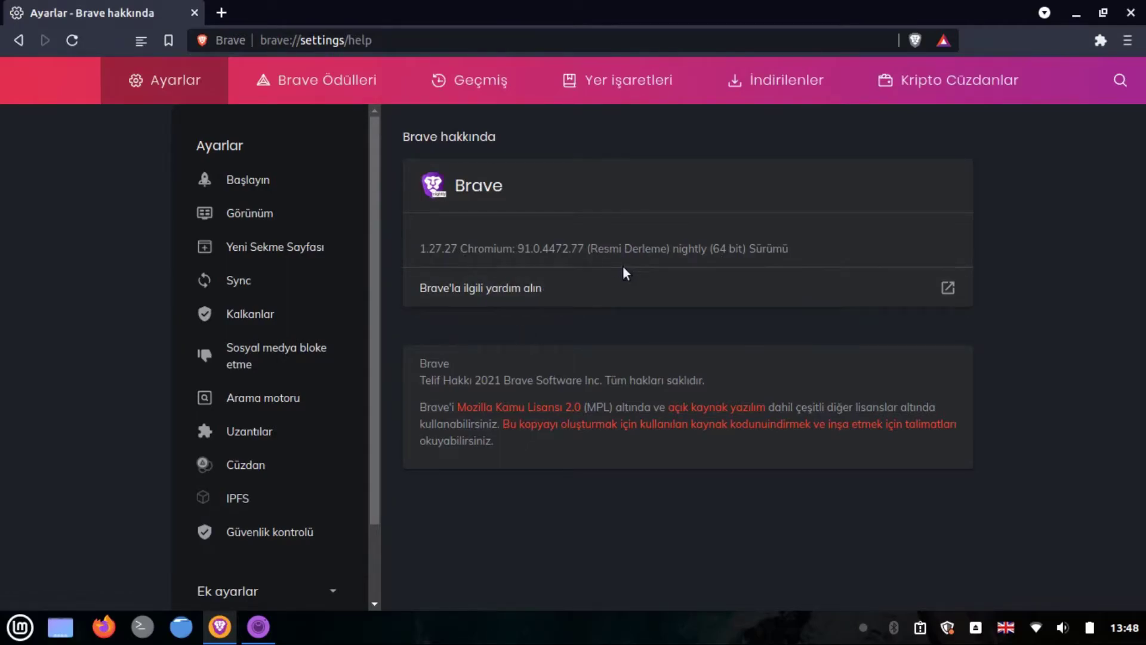
pyautogui.click(221, 10)
pyautogui.click(194, 12)
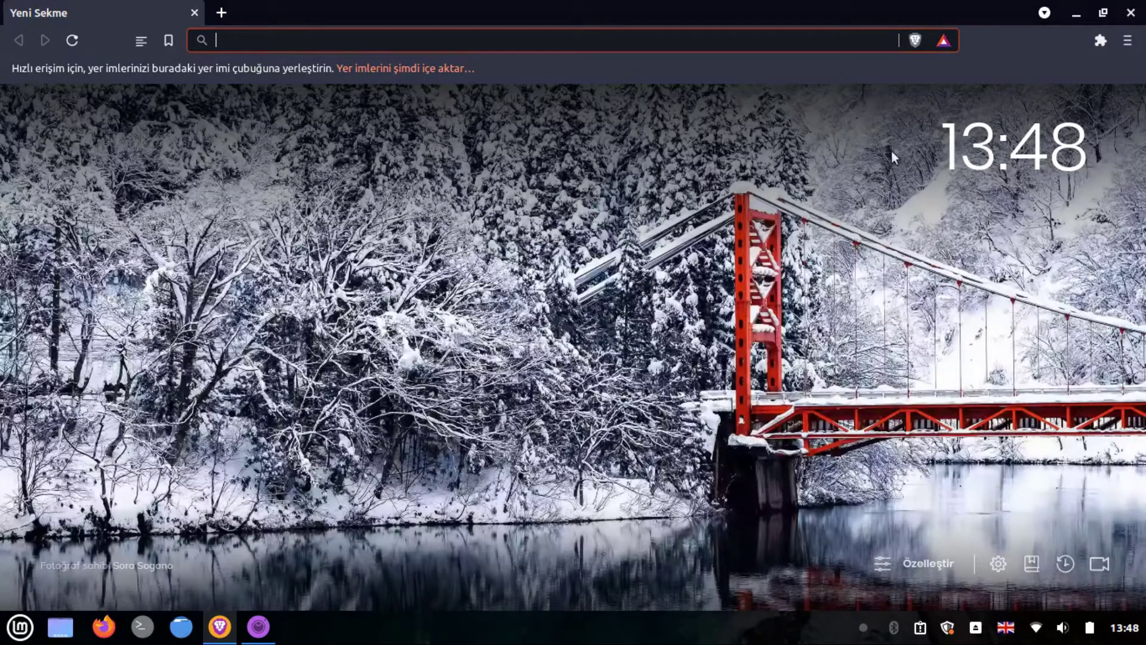
pyautogui.click(892, 153)
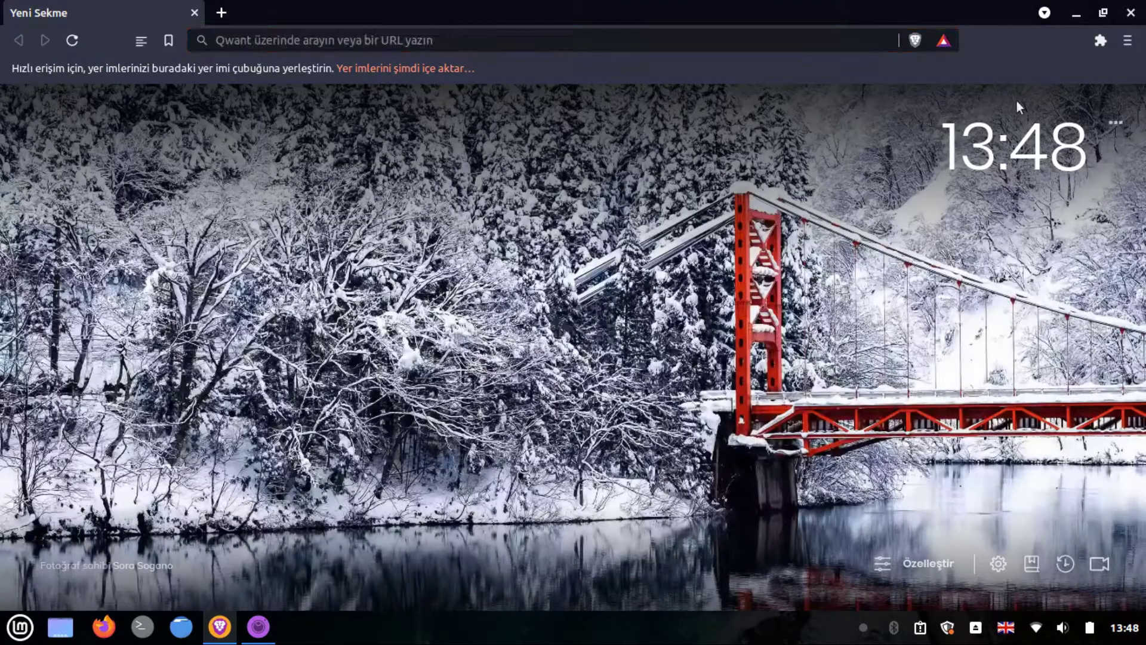
# View the list of installed extensions, and browse the extensions page of the Chrome Web Store.
pyautogui.click(1104, 45)
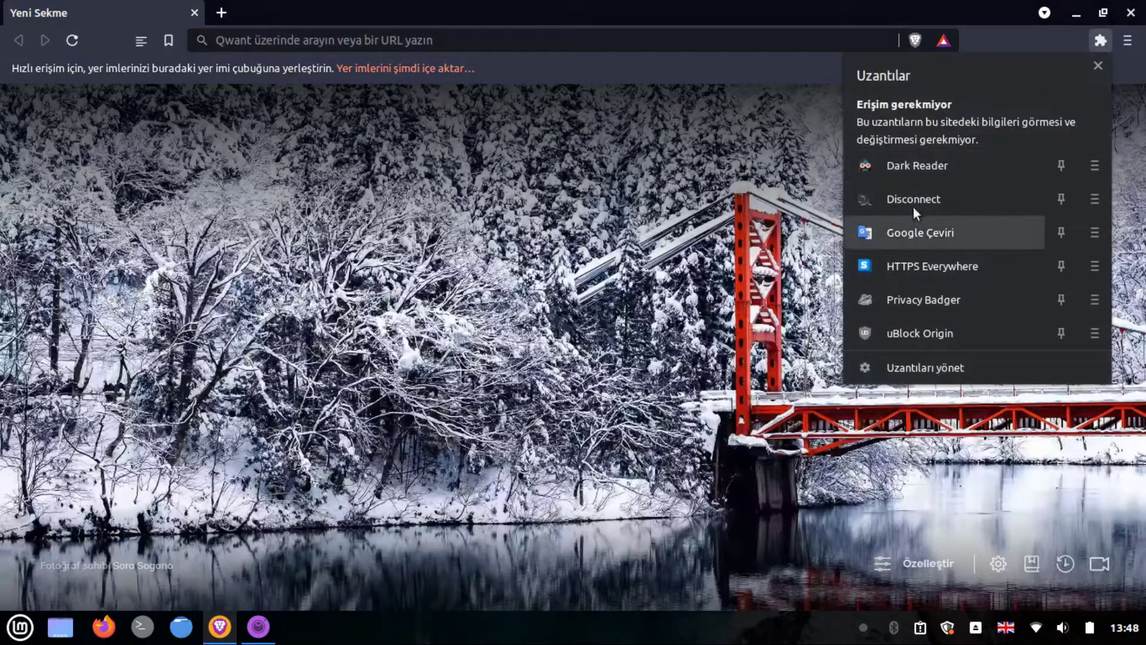
pyautogui.click(673, 46)
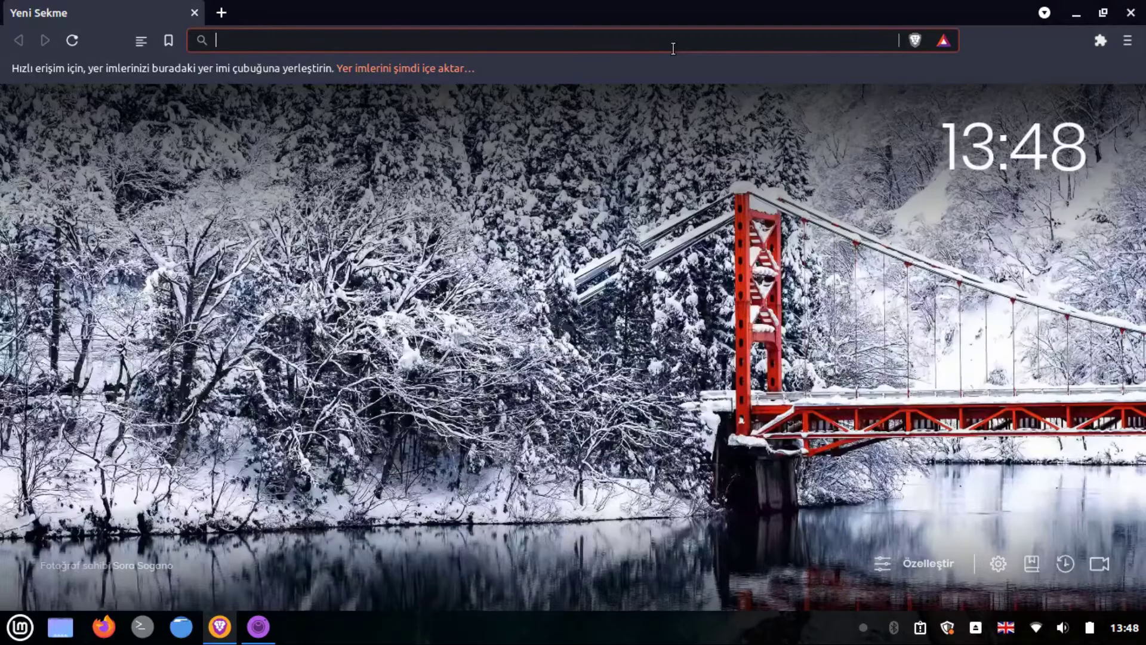
pyautogui.write('we')
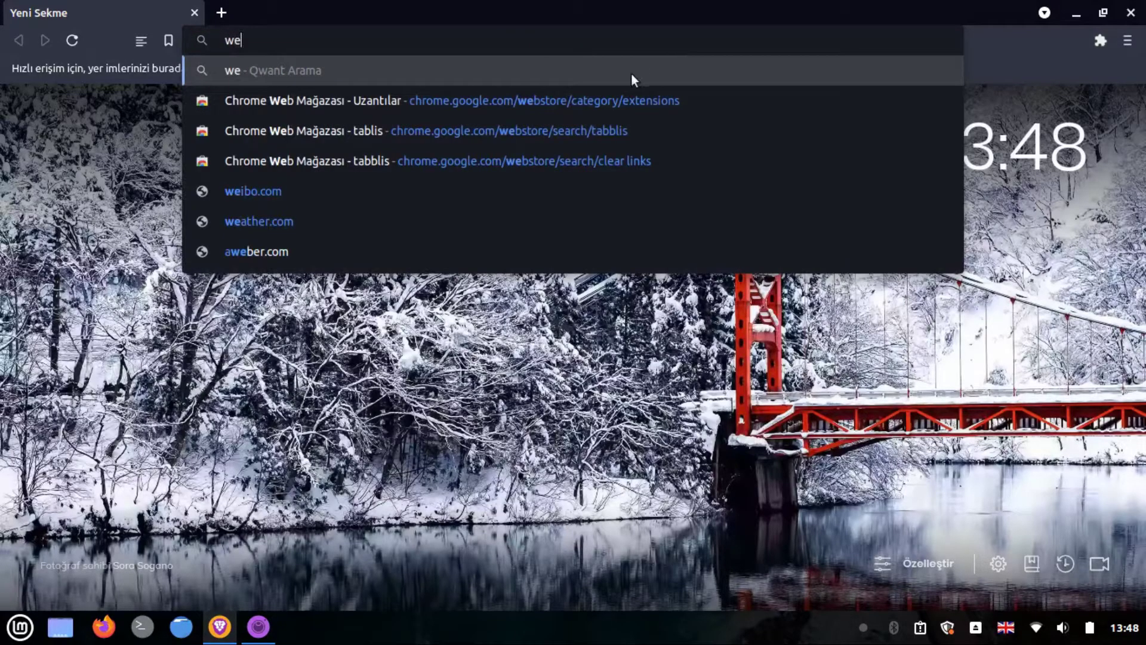
pyautogui.click(625, 88)
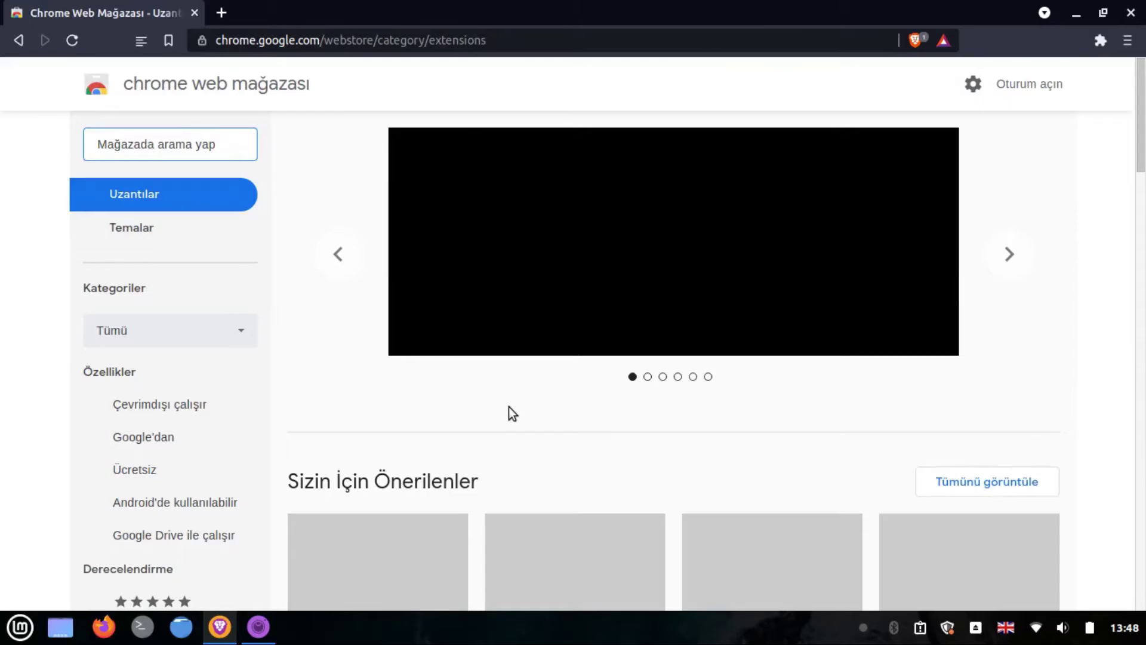
pyautogui.scroll(-10, 532, 406)
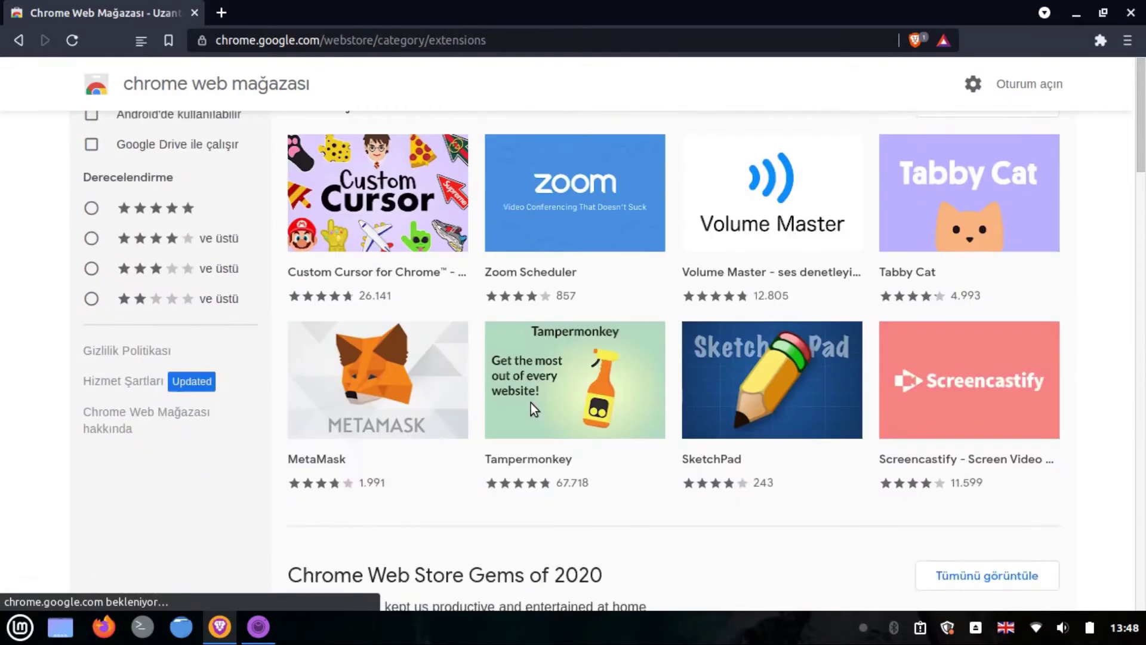
pyautogui.scroll(10, 531, 406)
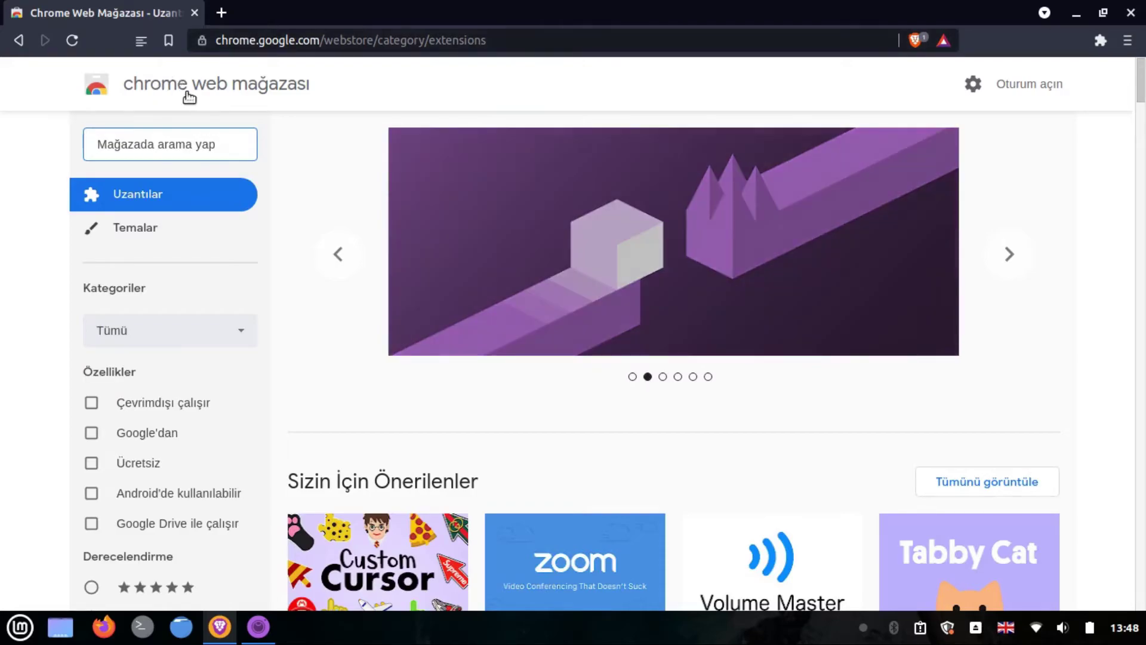
# Replace the Web Store tab with a new tab and hide the top sites on it.
pyautogui.click(221, 12)
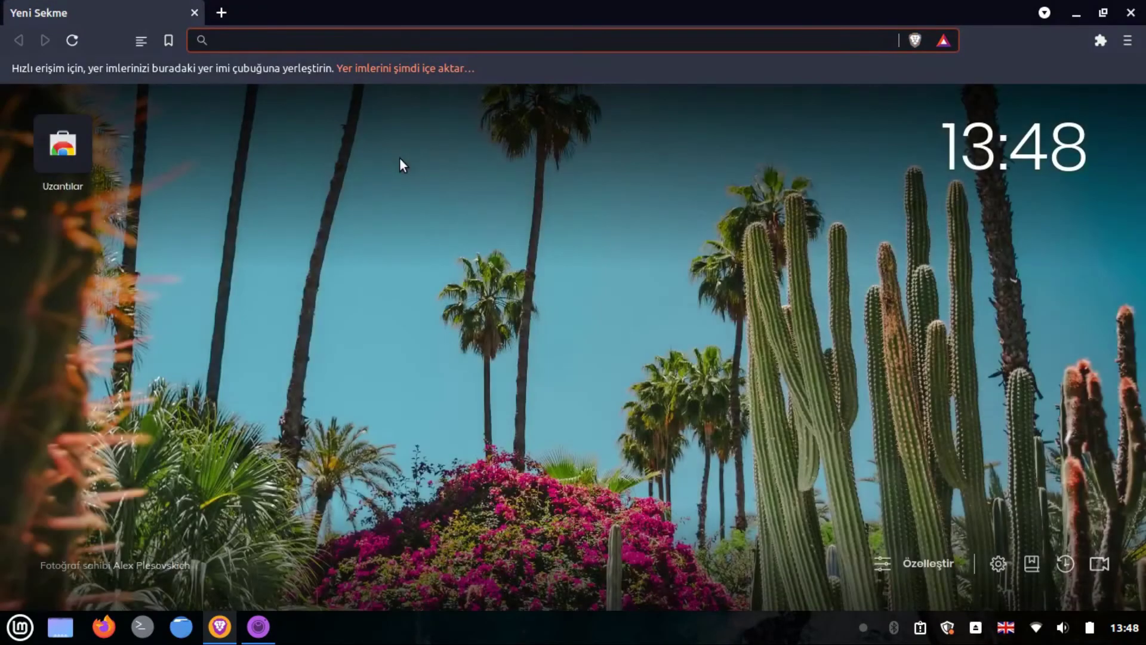
pyautogui.click(128, 114)
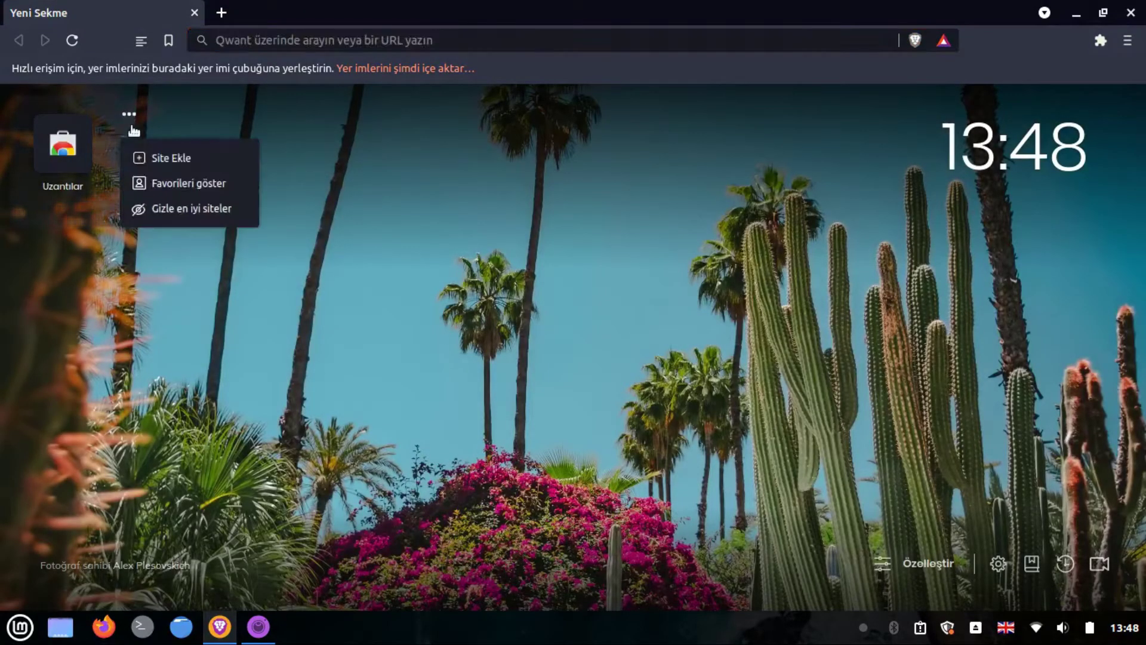
pyautogui.click(195, 208)
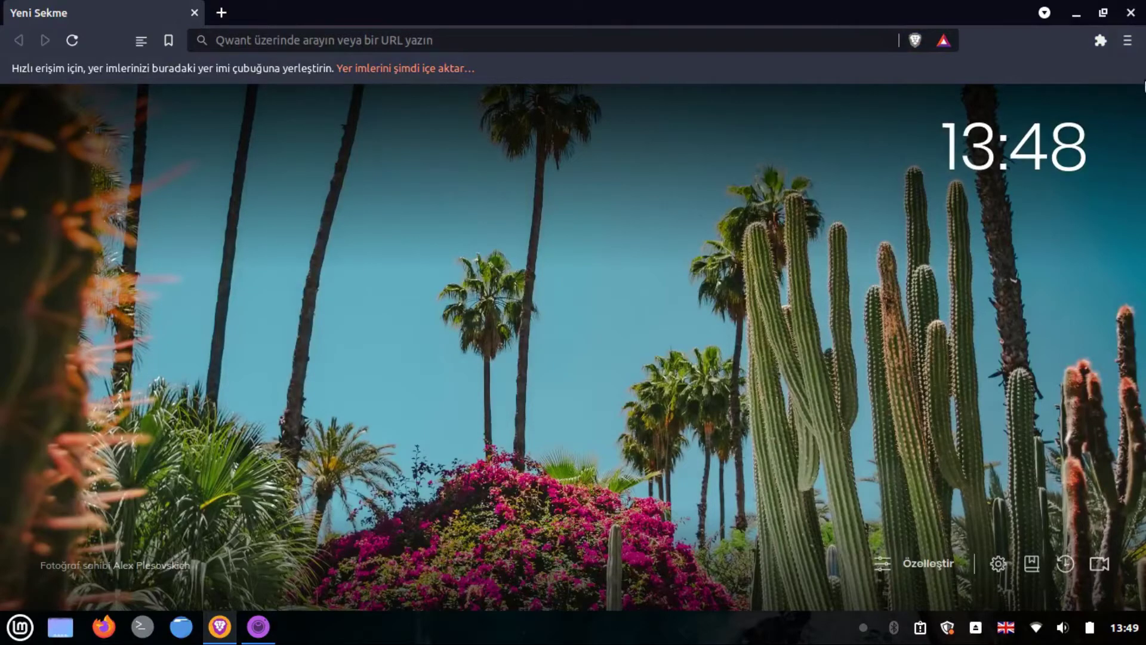
# Open Brave's extensions management page.
pyautogui.click(1126, 43)
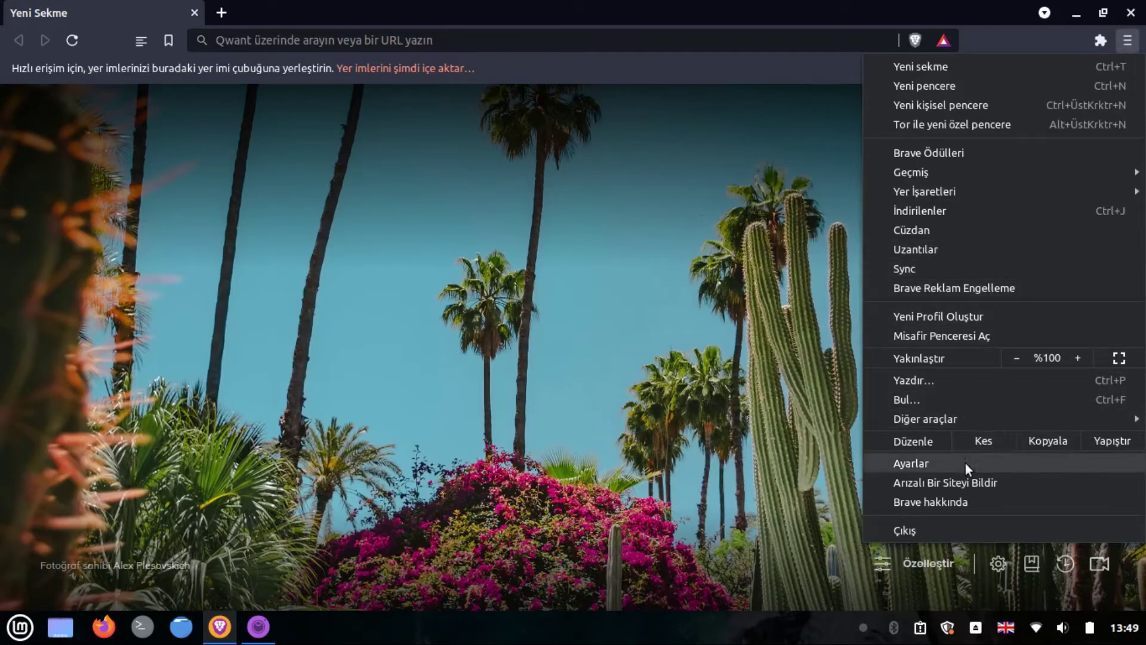
pyautogui.click(952, 250)
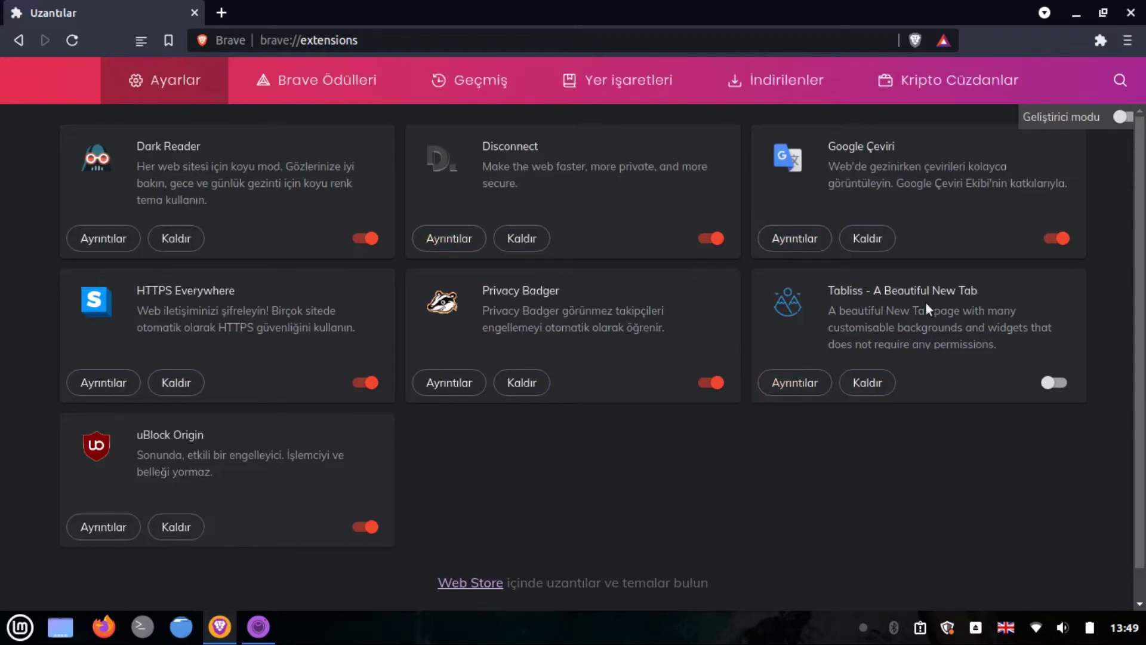
# Enable the Tabliss - A Beautiful New Tab extension and replace the extensions page with a new tab.
pyautogui.click(1055, 382)
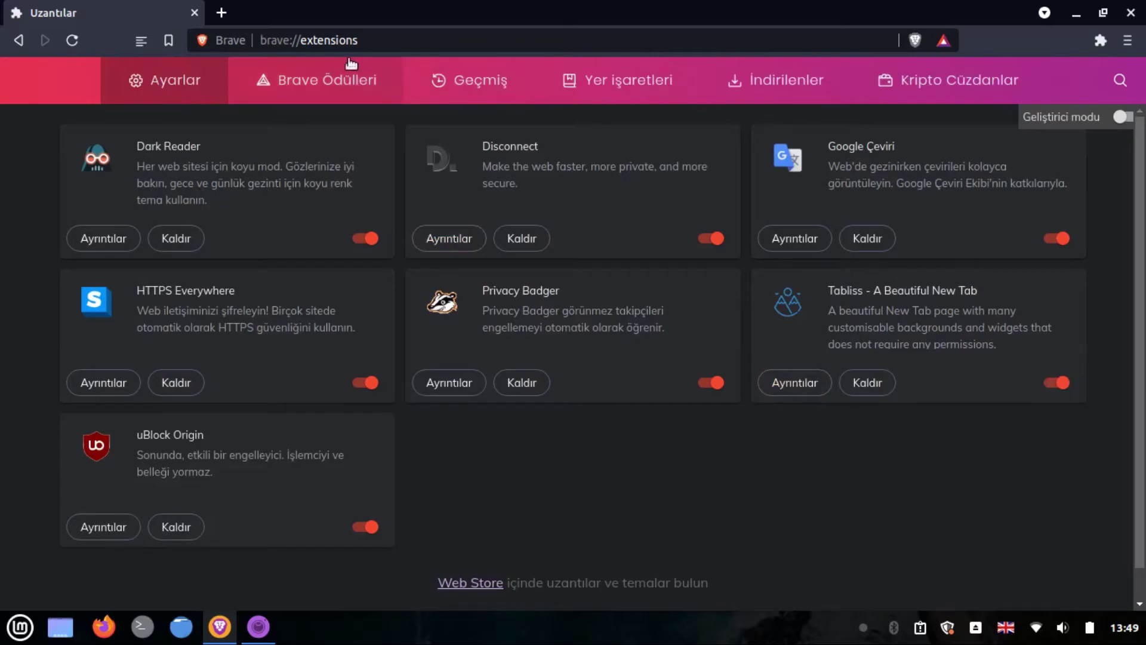
pyautogui.click(222, 12)
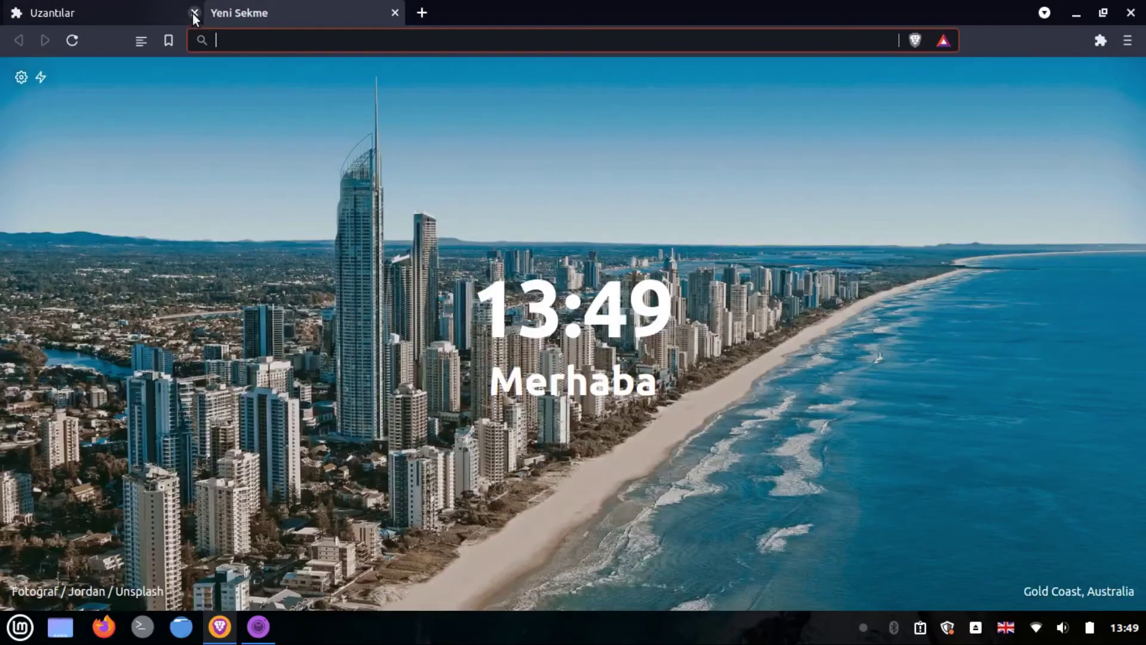
pyautogui.click(192, 13)
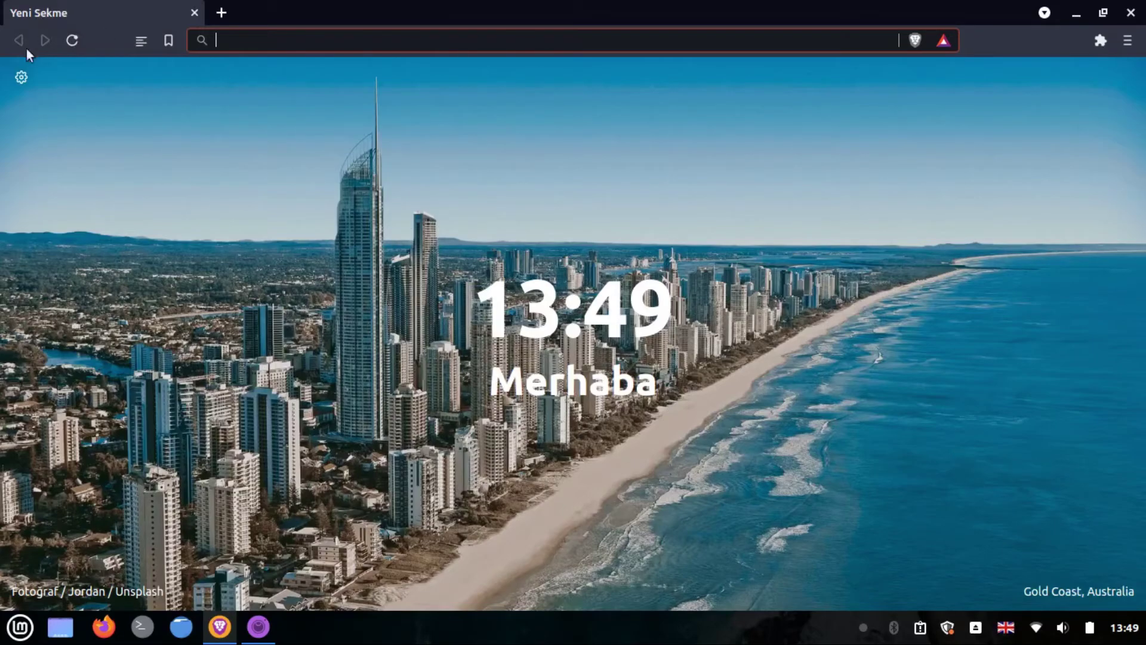
# Review the Tabliss settings for background source, photo frequency, available widgets, language and time zone, and close the settings.
pyautogui.click(22, 77)
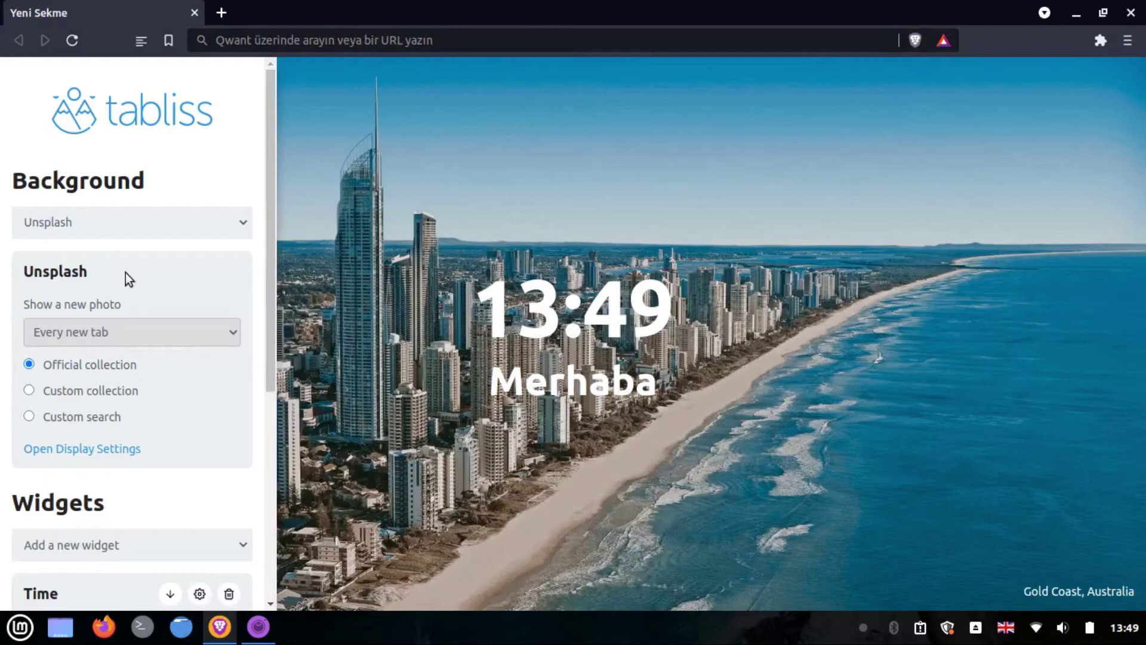
pyautogui.click(150, 225)
pyautogui.click(151, 225)
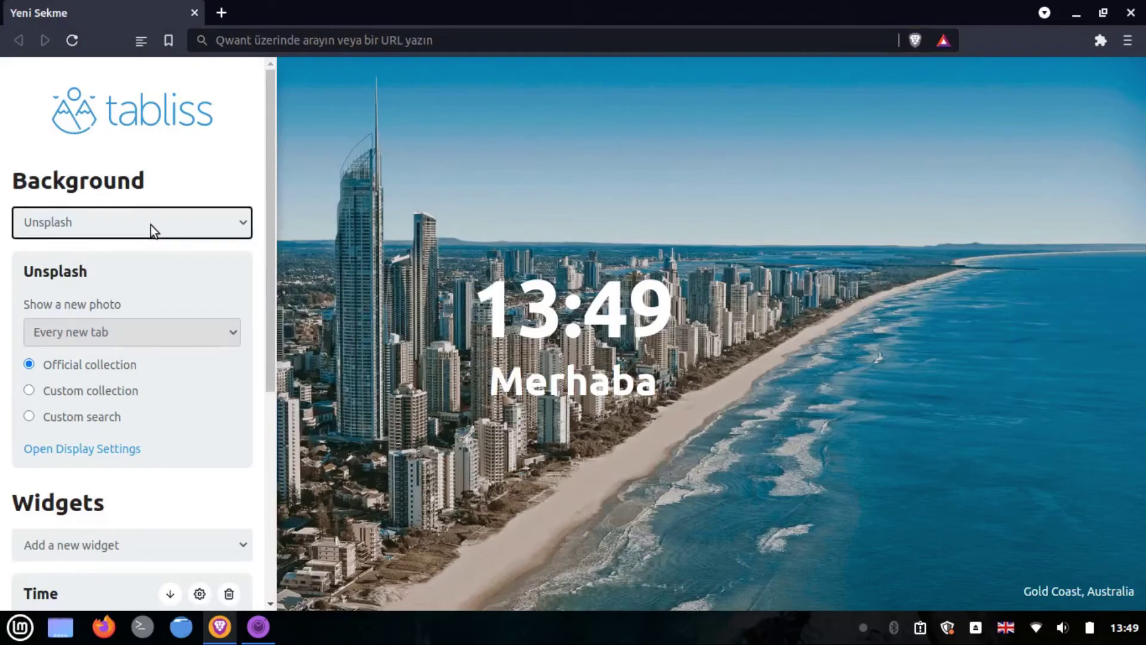
pyautogui.click(147, 333)
pyautogui.click(133, 356)
pyautogui.scroll(-5, 176, 370)
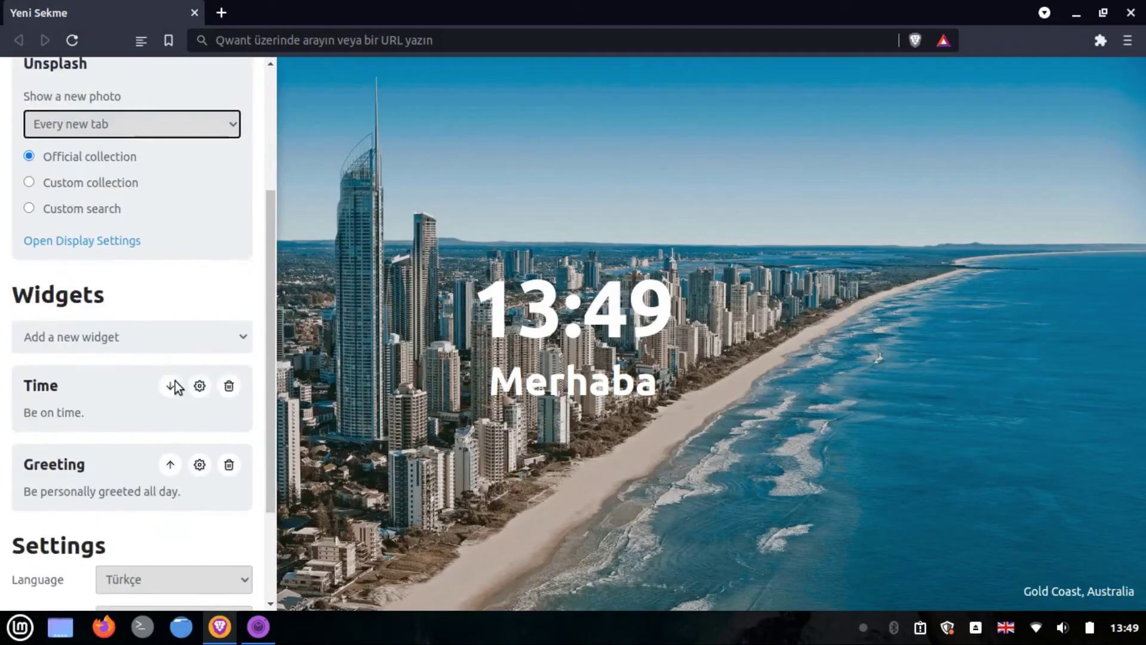
pyautogui.click(189, 332)
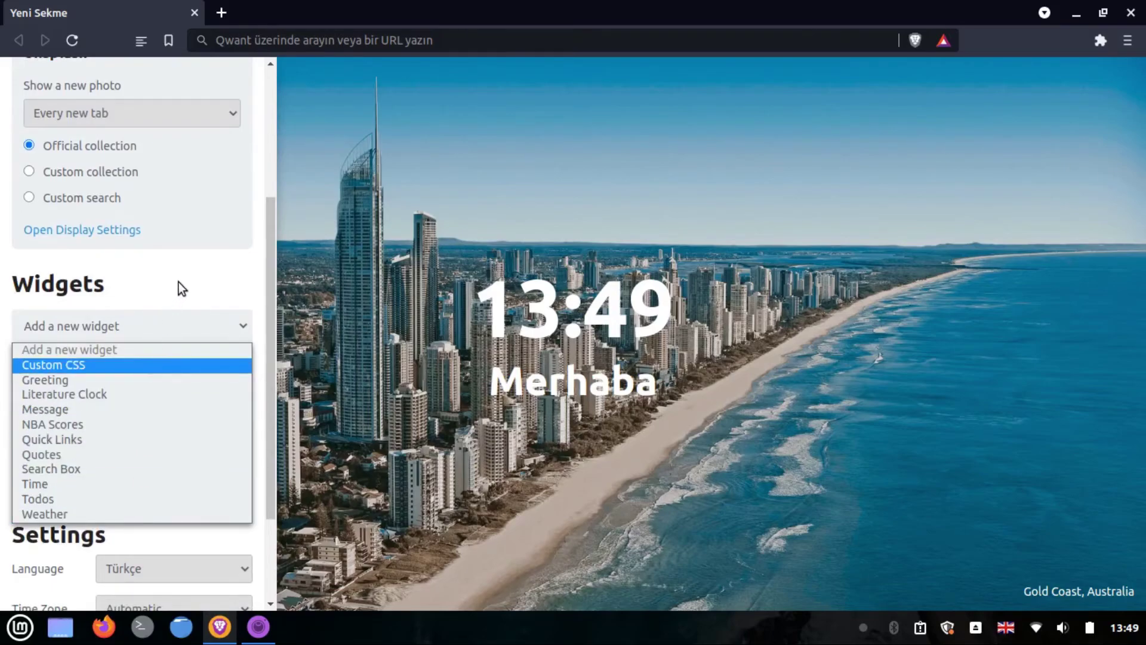
pyautogui.click(216, 238)
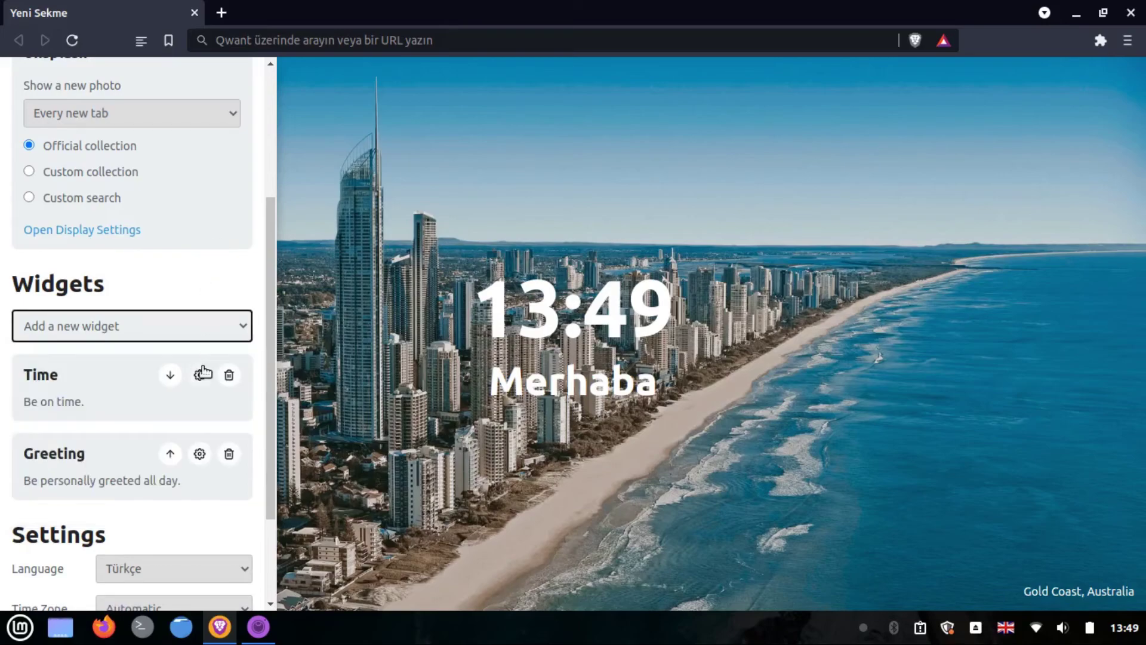
pyautogui.scroll(-2, 203, 373)
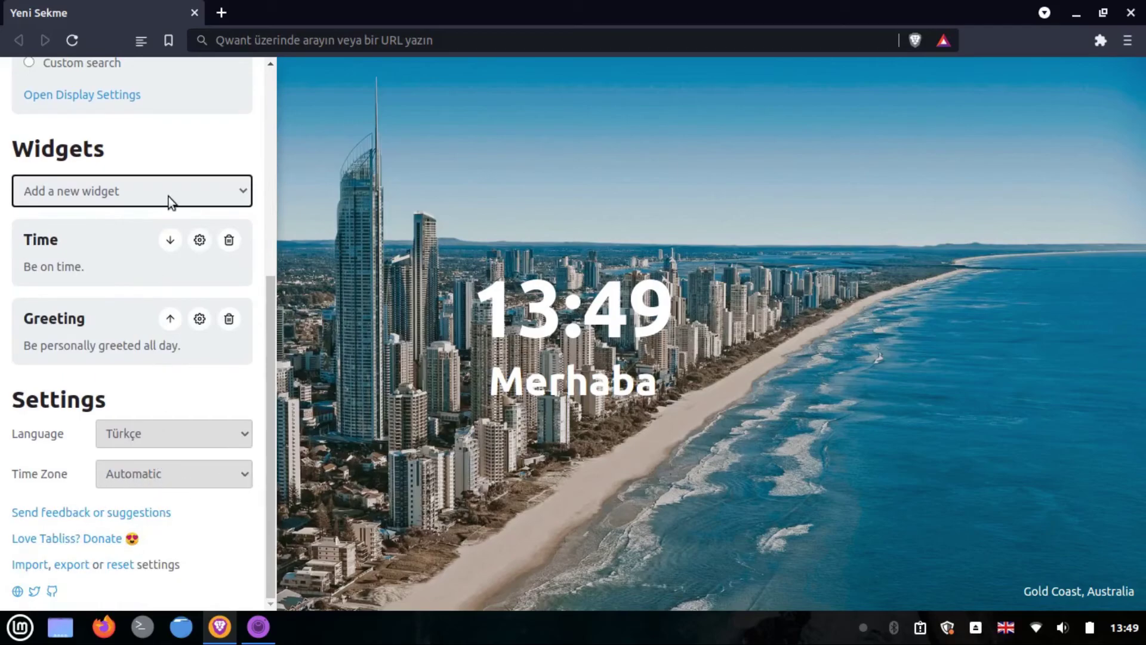
pyautogui.click(394, 217)
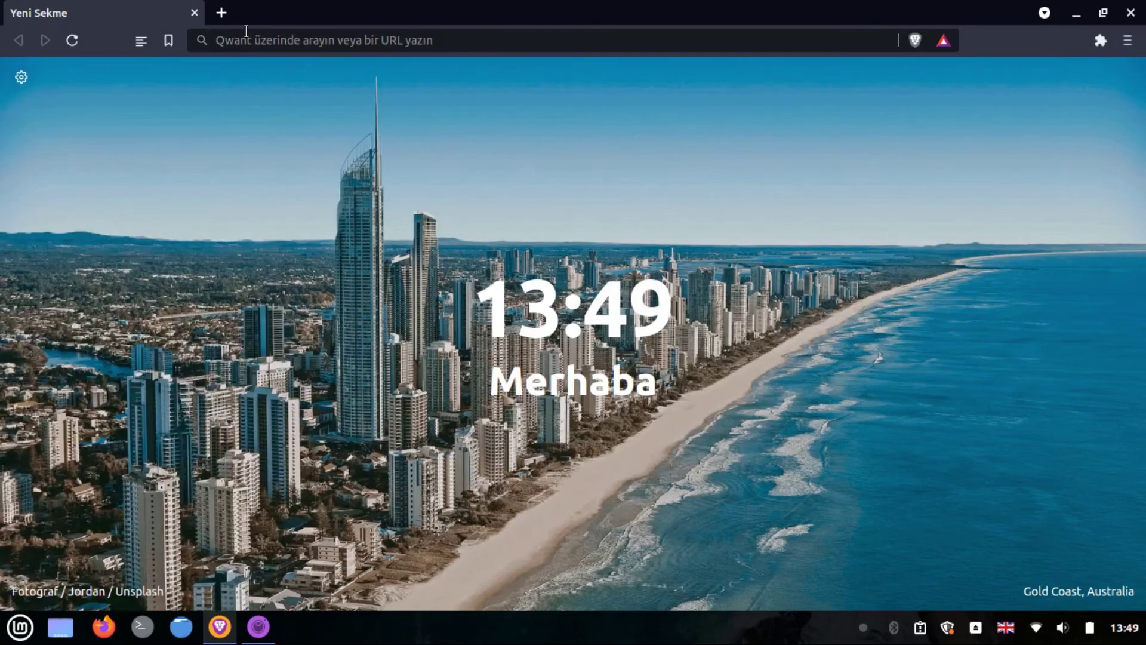
# Replace the current tab with a fresh new tab three times to view different Tabliss backgrounds, and close the browser.
pyautogui.click(220, 13)
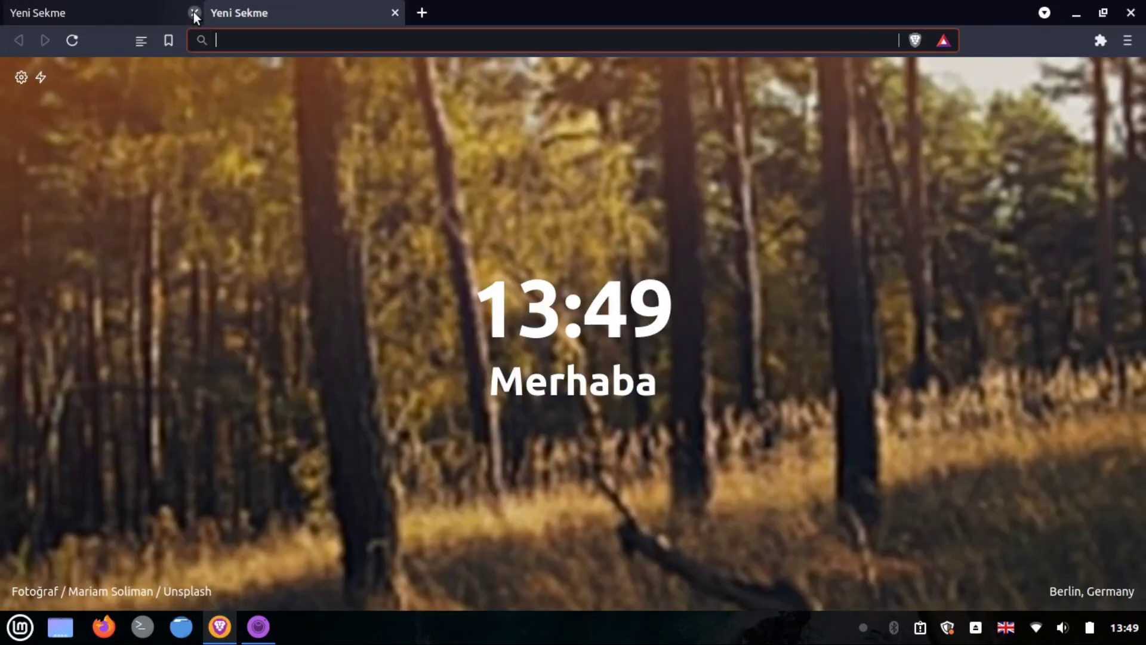
pyautogui.click(195, 12)
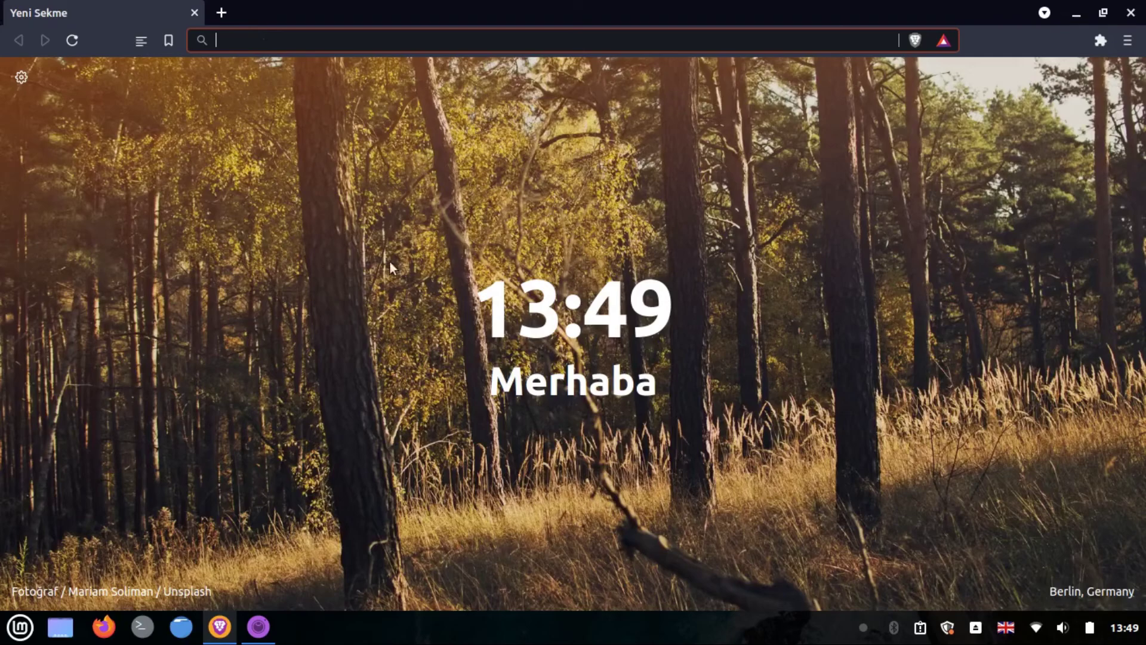
pyautogui.click(220, 14)
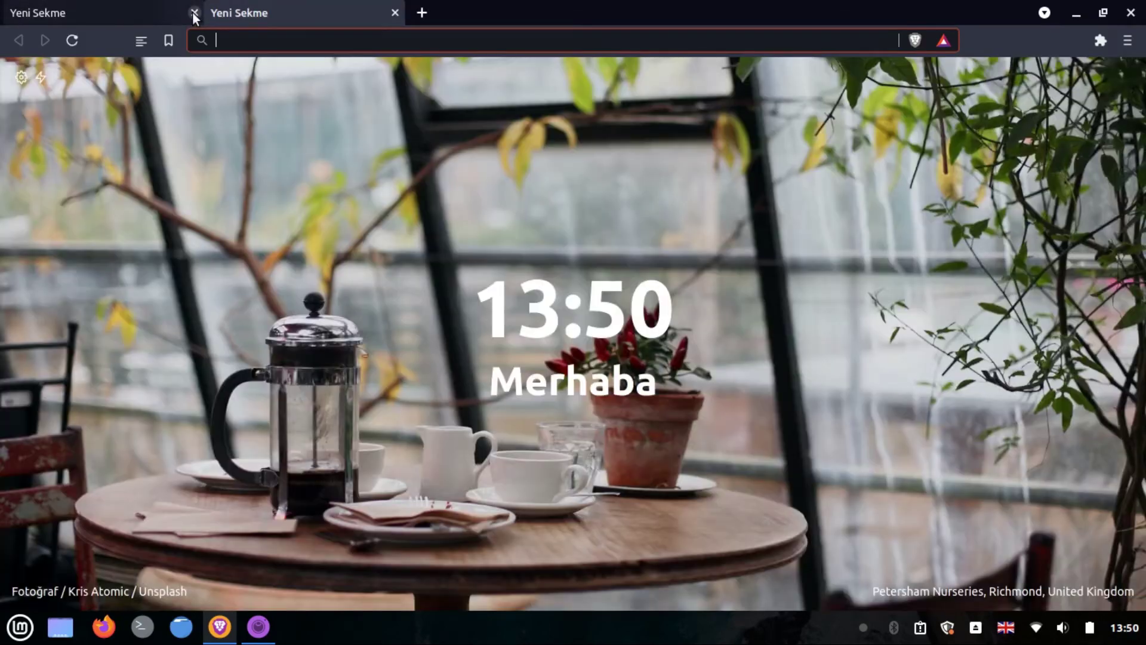
pyautogui.click(197, 12)
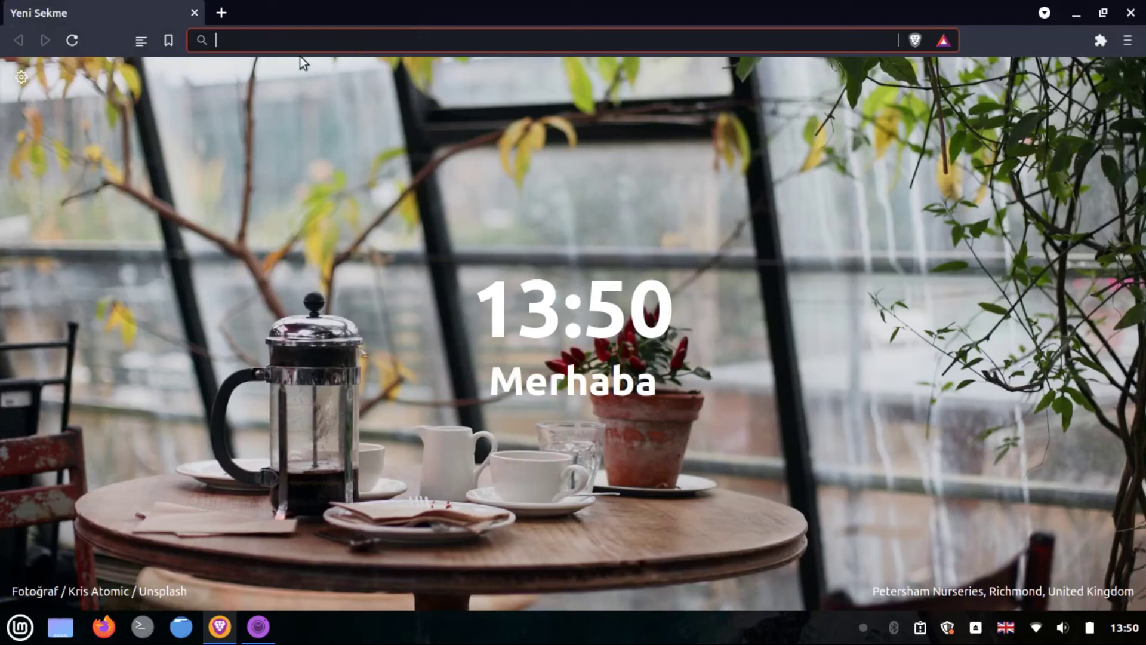
pyautogui.click(223, 12)
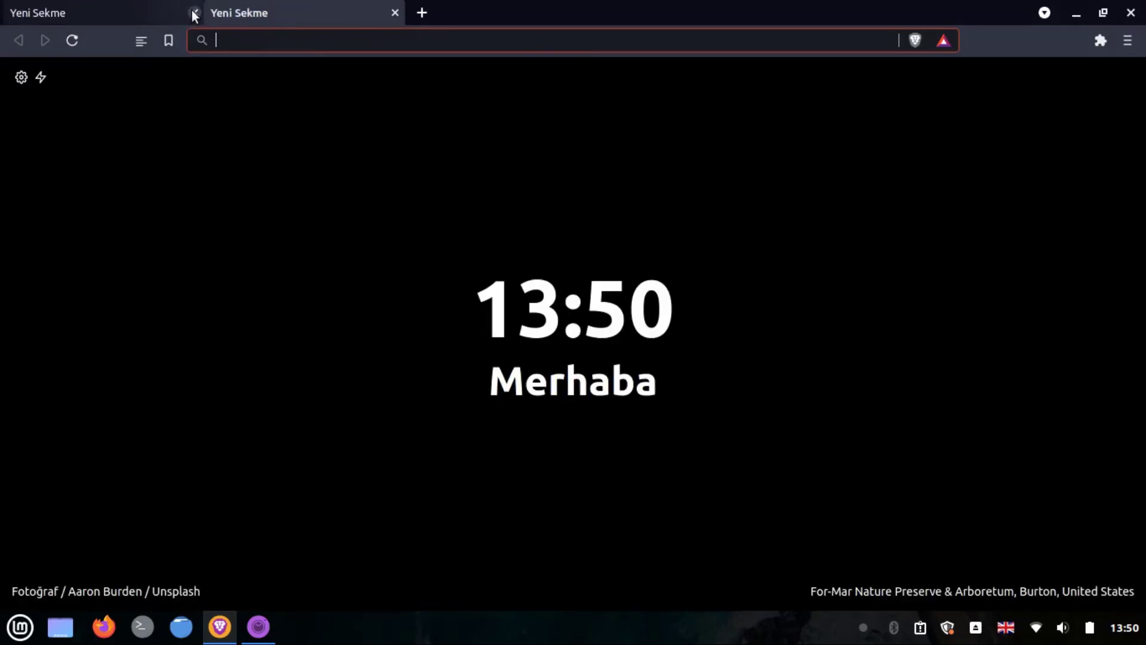
pyautogui.click(193, 12)
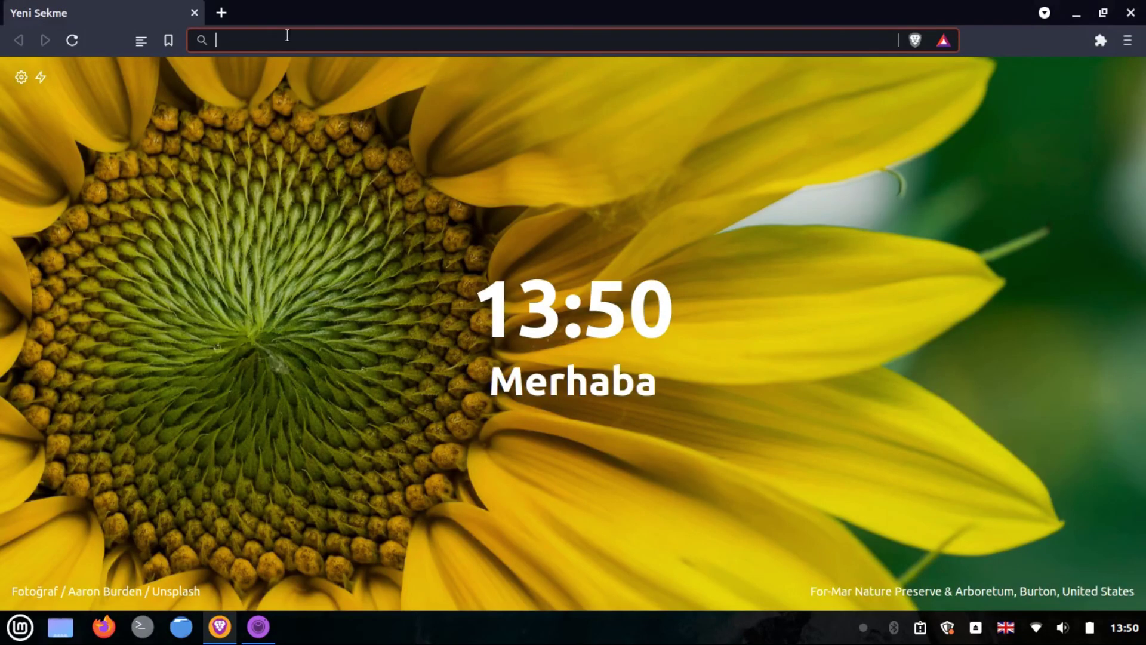
pyautogui.click(197, 10)
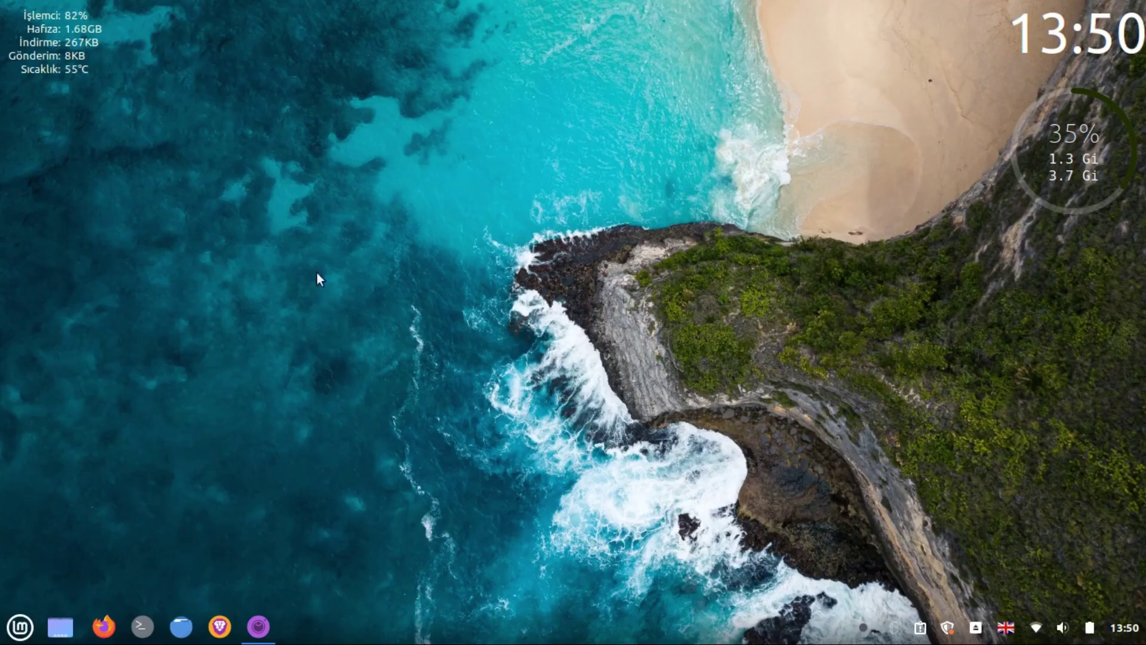
pyautogui.moveTo(266, 621)
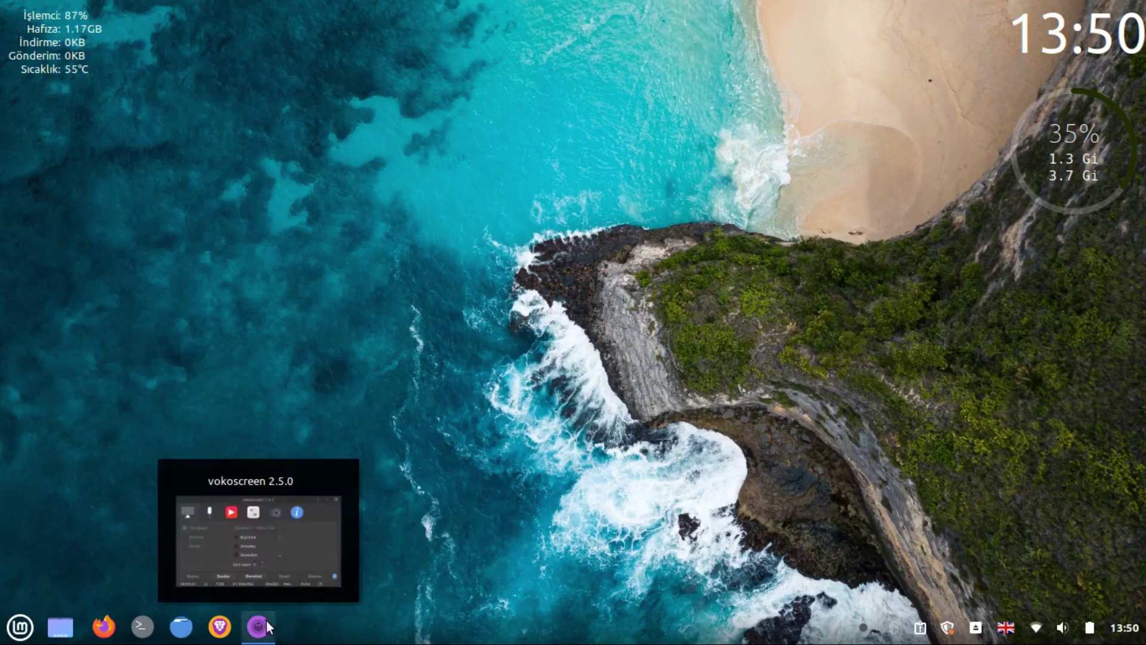